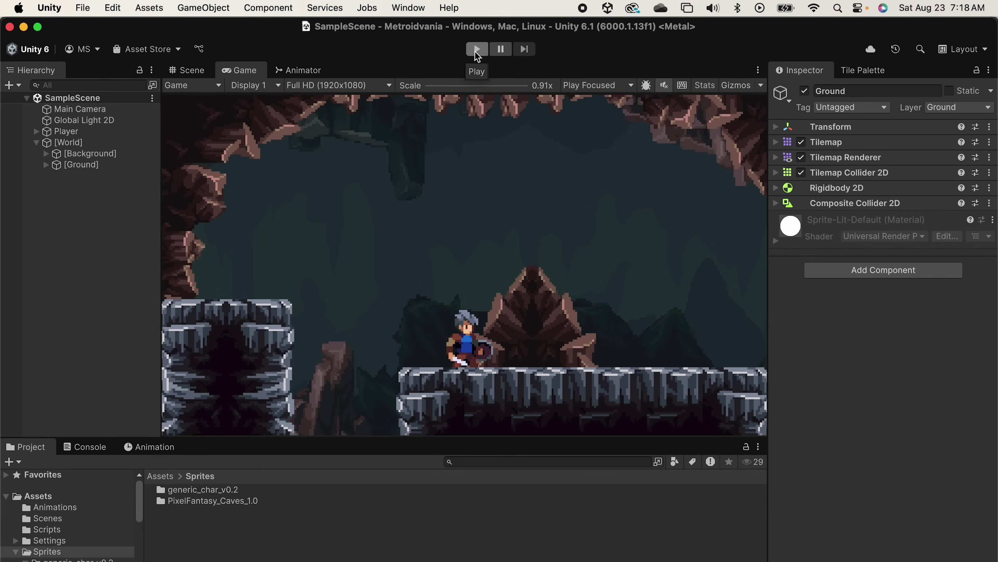
# - Find Cinemachine 3.1.4 in the Package Manager's Unity Registry by searching 'cine', and install it
pyautogui.click(419, 8)
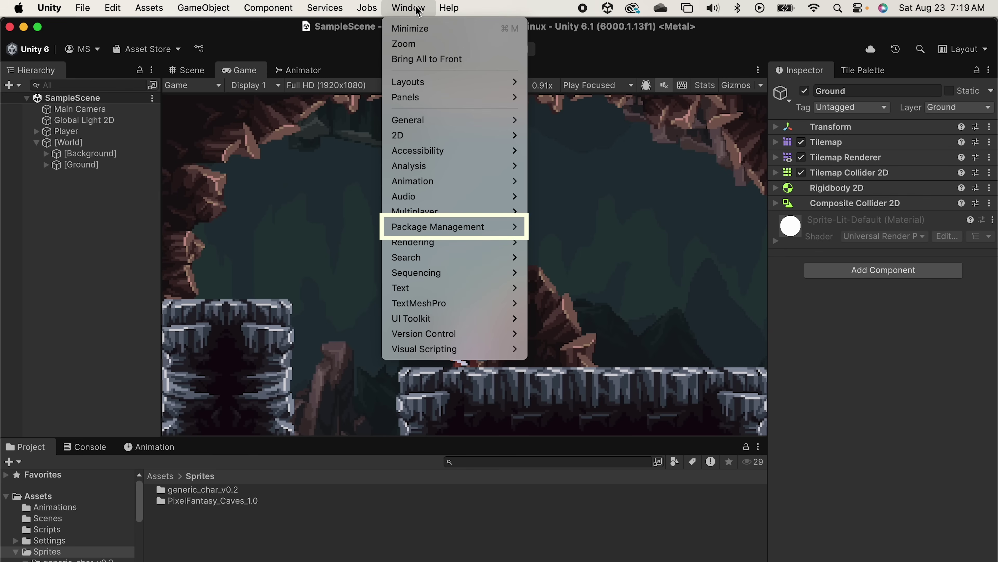
pyautogui.moveTo(431, 232)
pyautogui.click(563, 231)
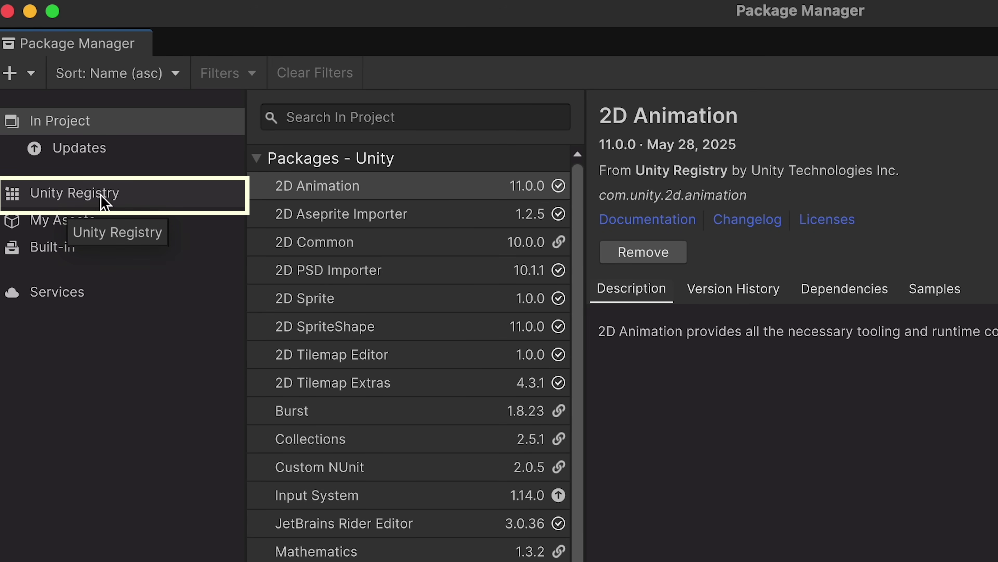
pyautogui.click(81, 195)
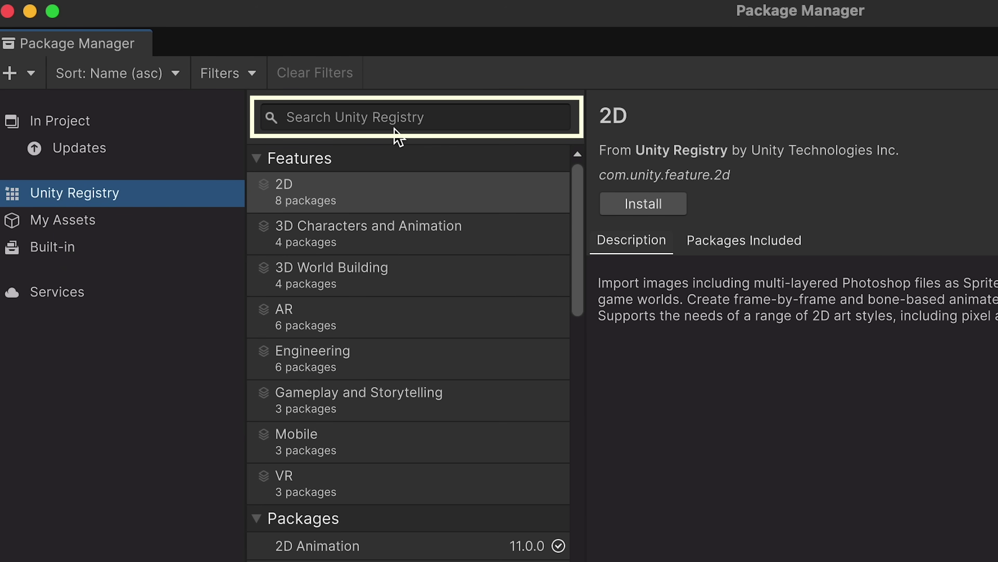
pyautogui.click(398, 120)
pyautogui.write('cine')
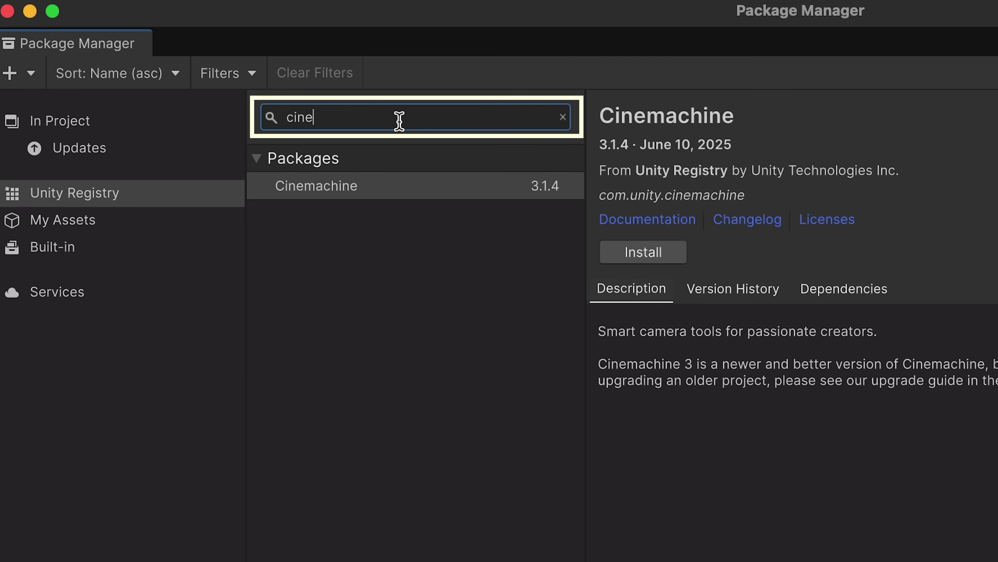
pyautogui.click(355, 194)
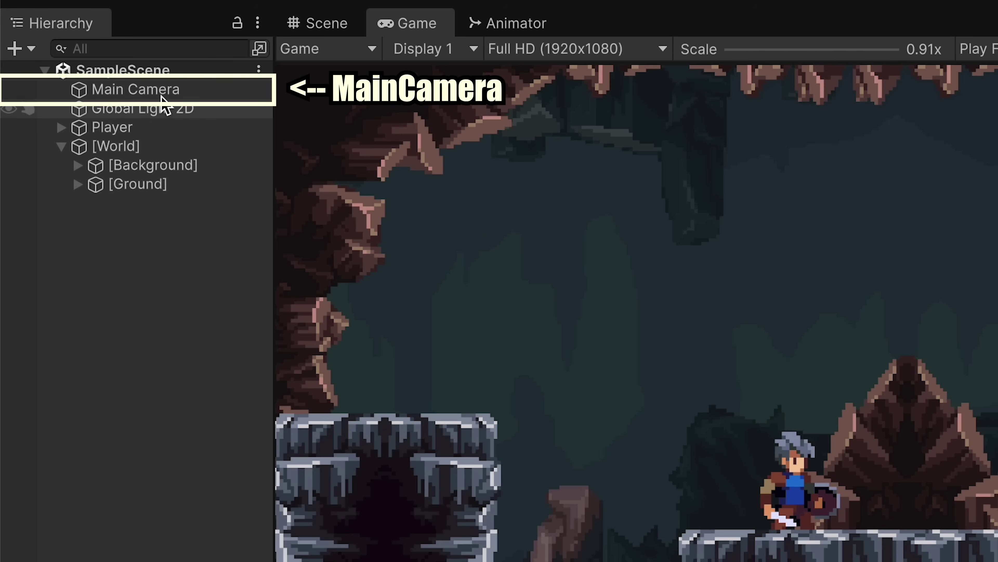
# - Wait for the Cinemachine shader compile to finish, then return to the cave level scene
pyautogui.moveTo(161, 93); pyautogui.dragTo(153, 128)
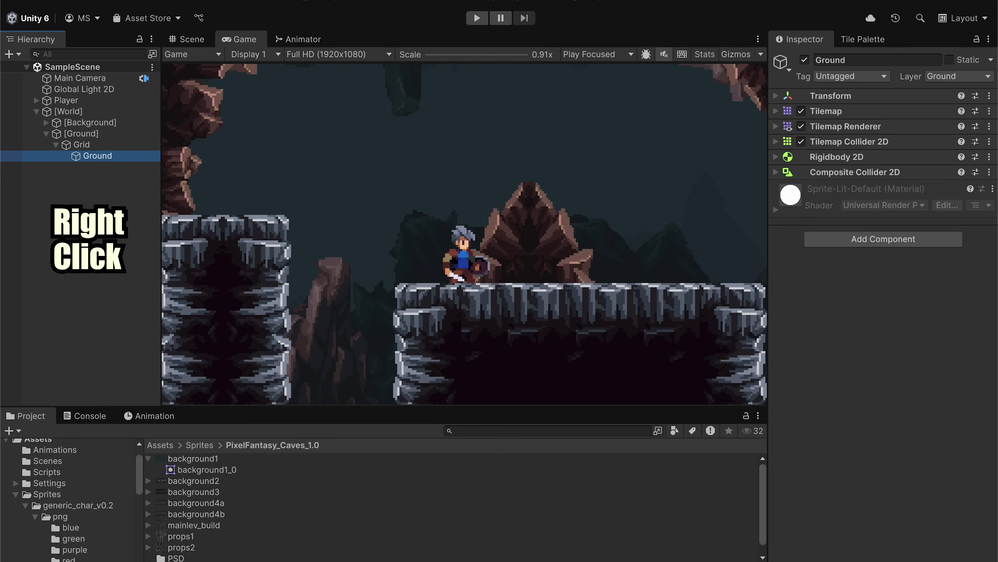
# - Create a 2D Cinemachine camera named CinemachineCamera and place it directly below Main Camera
pyautogui.rightClick(88, 233)
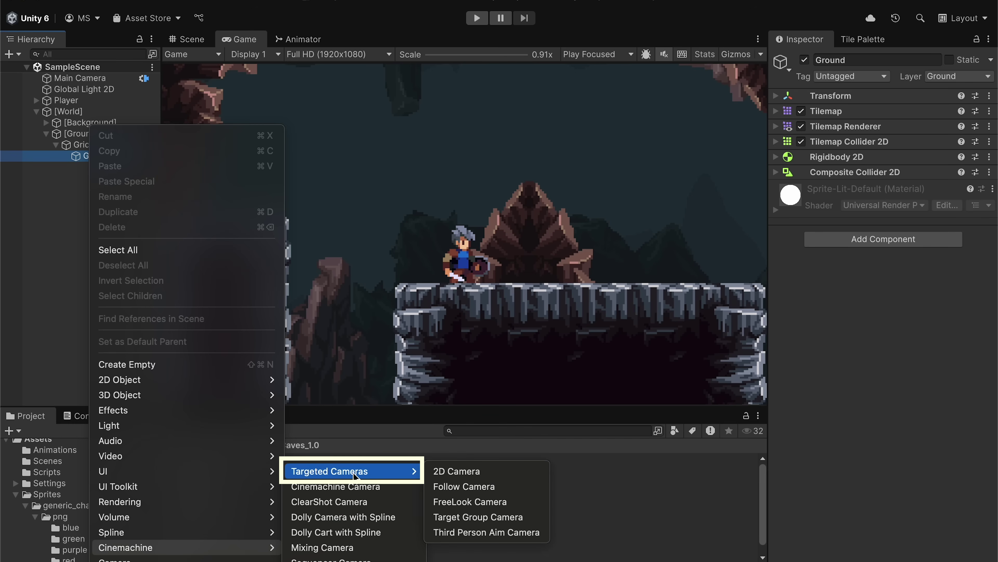
pyautogui.click(453, 471)
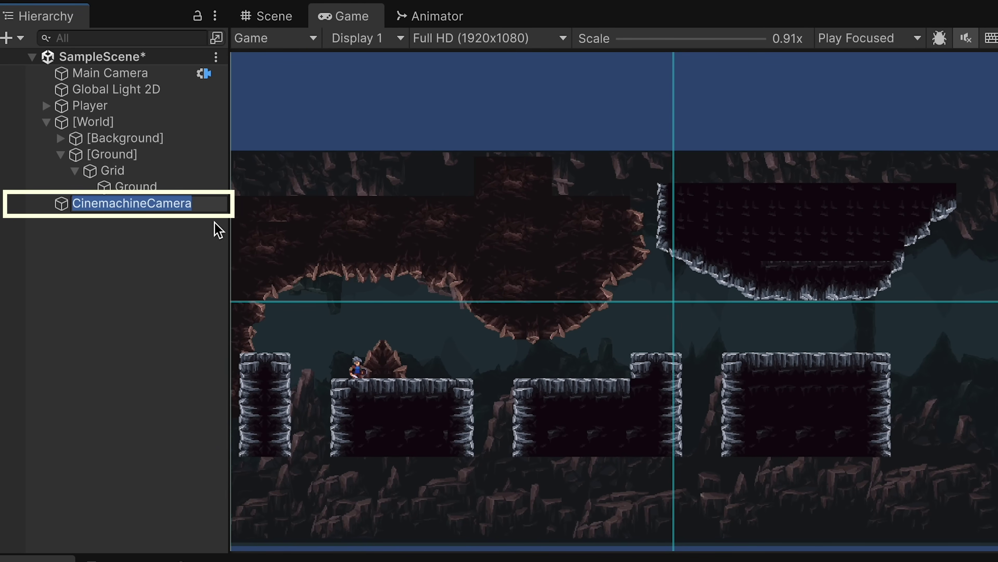
pyautogui.press('Return')
pyautogui.moveTo(143, 205); pyautogui.dragTo(120, 87)
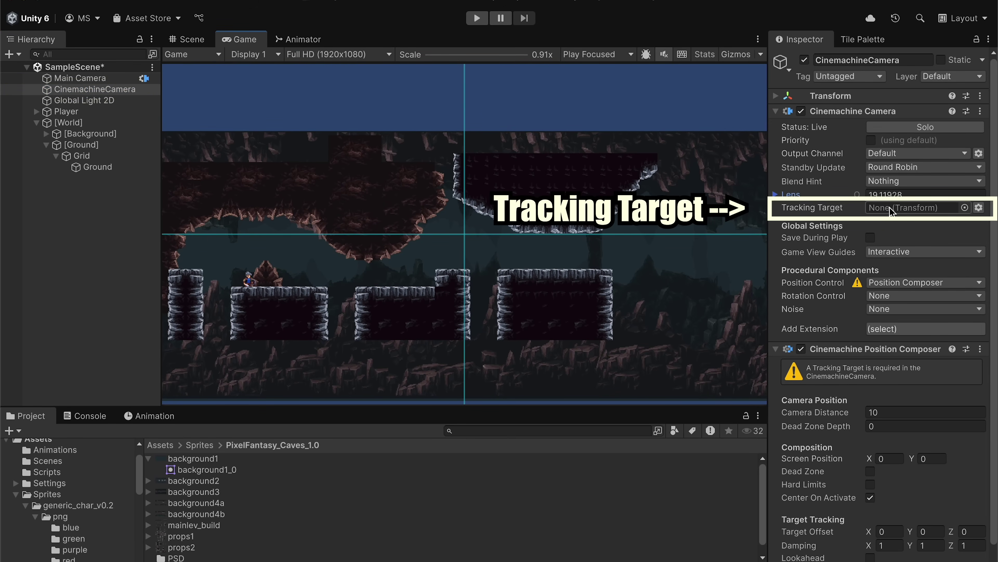
# - Set the Cinemachine camera's Tracking Target to Player and shrink its lens size toward 4.8
pyautogui.moveTo(66, 111)
pyautogui.mouseDown()
pyautogui.moveTo(432, 165)
pyautogui.moveTo(901, 214)
pyautogui.mouseUp()
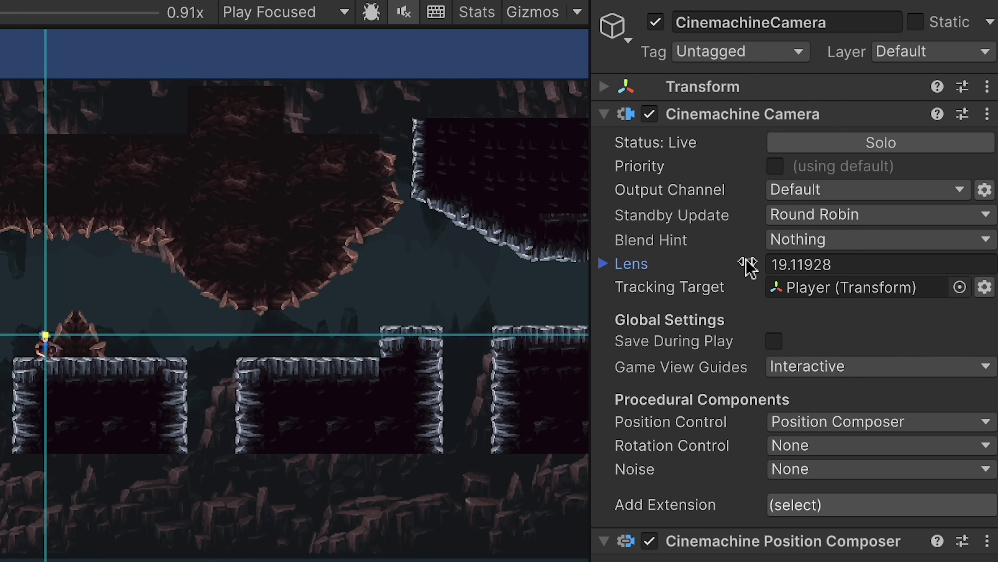
pyautogui.moveTo(749, 265); pyautogui.dragTo(627, 269)
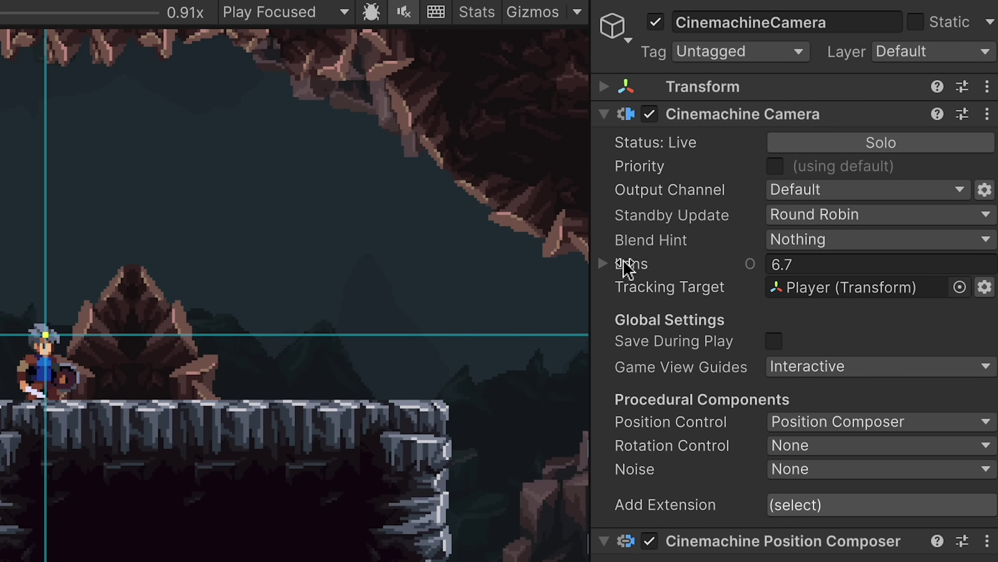
pyautogui.moveTo(628, 269); pyautogui.dragTo(602, 263)
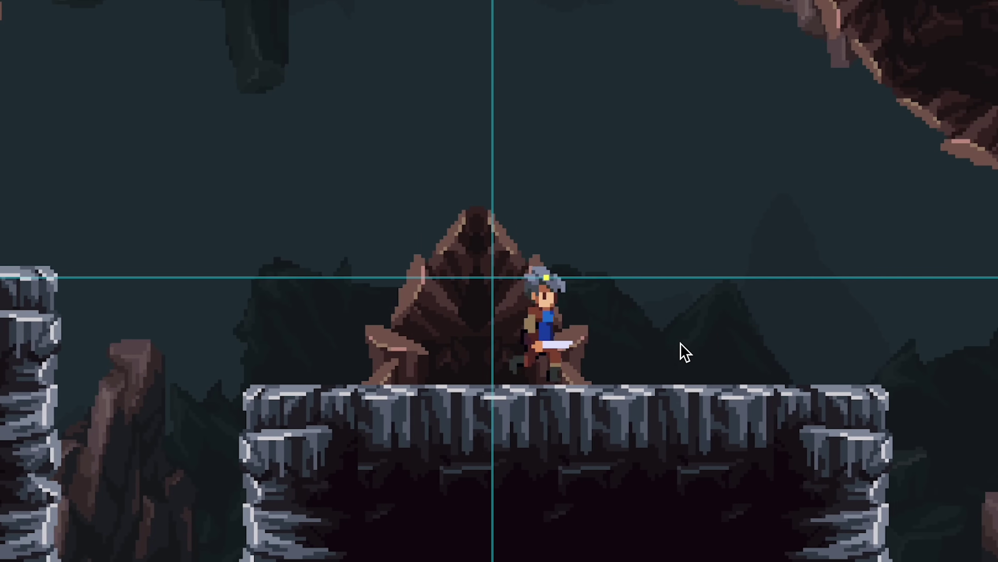
# - Play-test by running and jumping the character across ledges, the pillar and past the throne
pyautogui.press('Right')
pyautogui.press('Left')
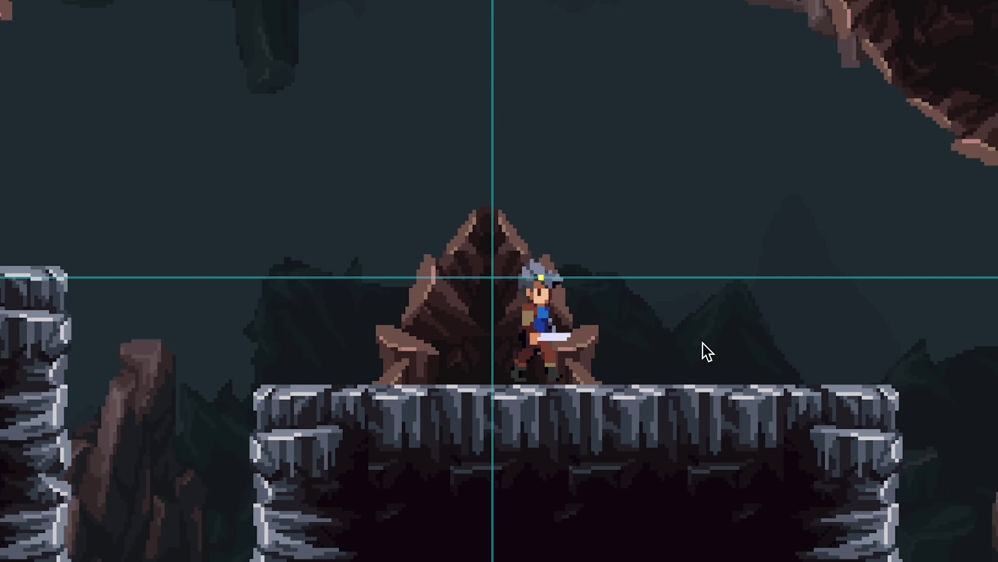
pyautogui.press('Right')
pyautogui.press('space')
pyautogui.press('space')
pyautogui.press('Left')
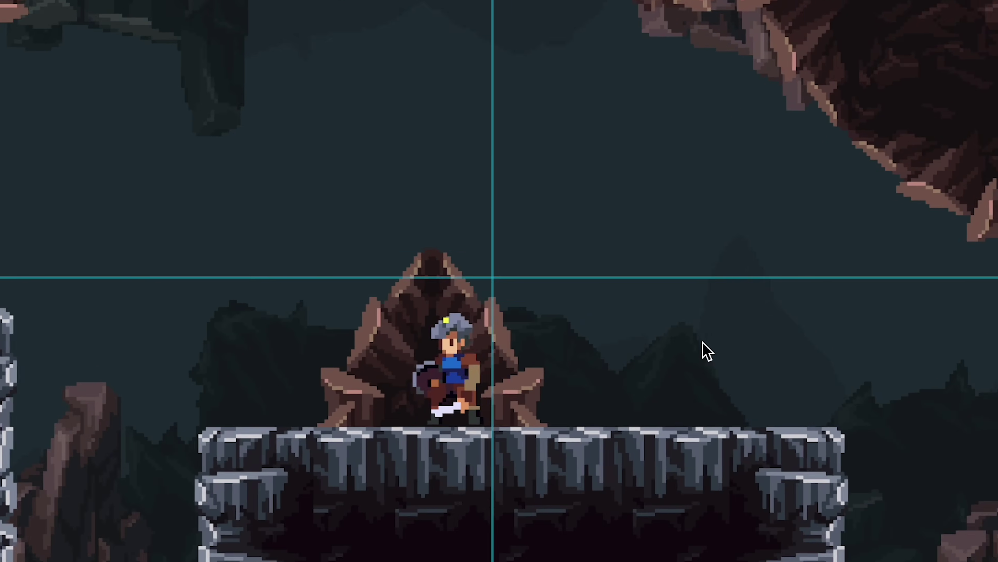
pyautogui.press('Left')
pyautogui.press('space')
pyautogui.press('Right')
pyautogui.press('space')
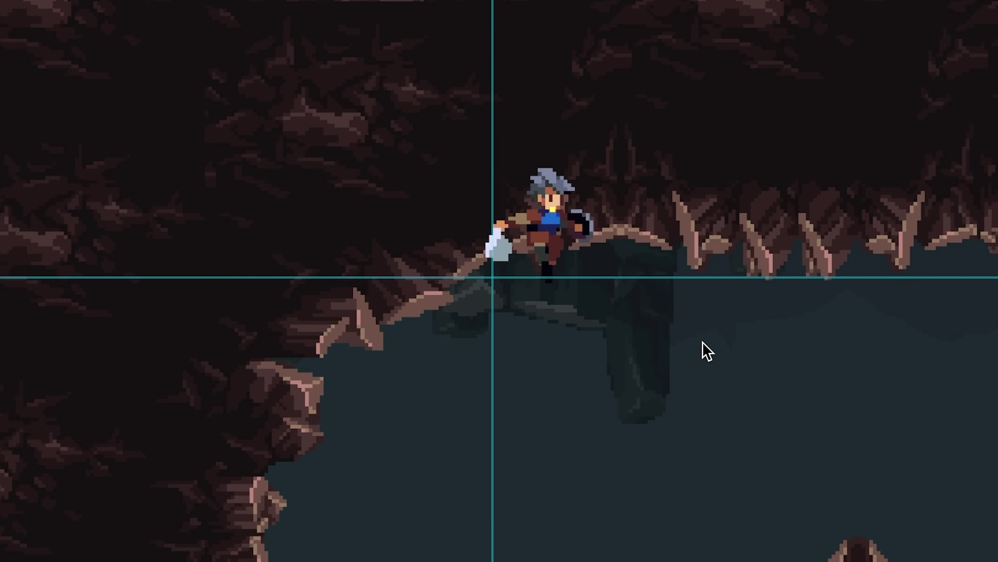
pyautogui.press('Right')
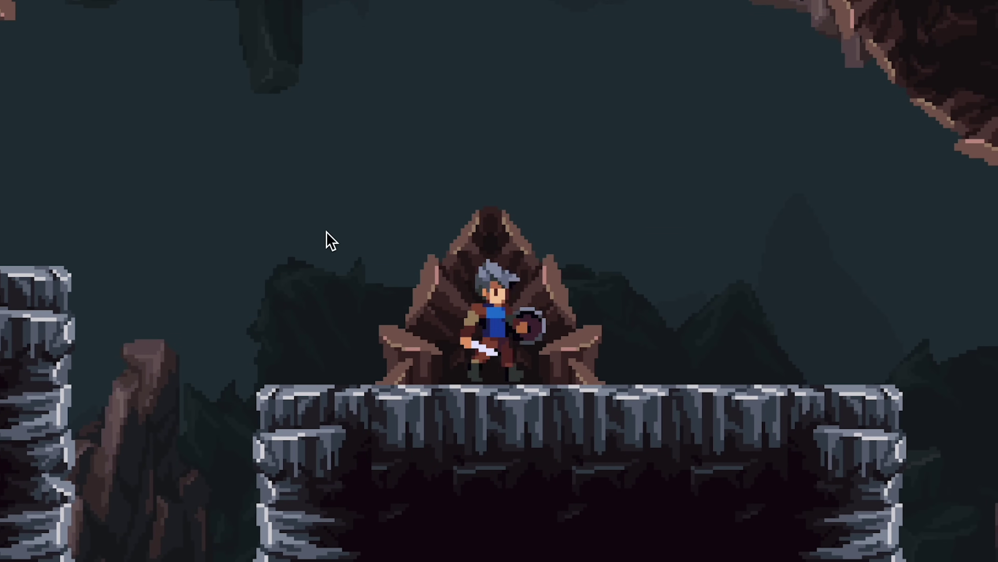
pyautogui.press('Right')
pyautogui.press('space')
pyautogui.press('Left')
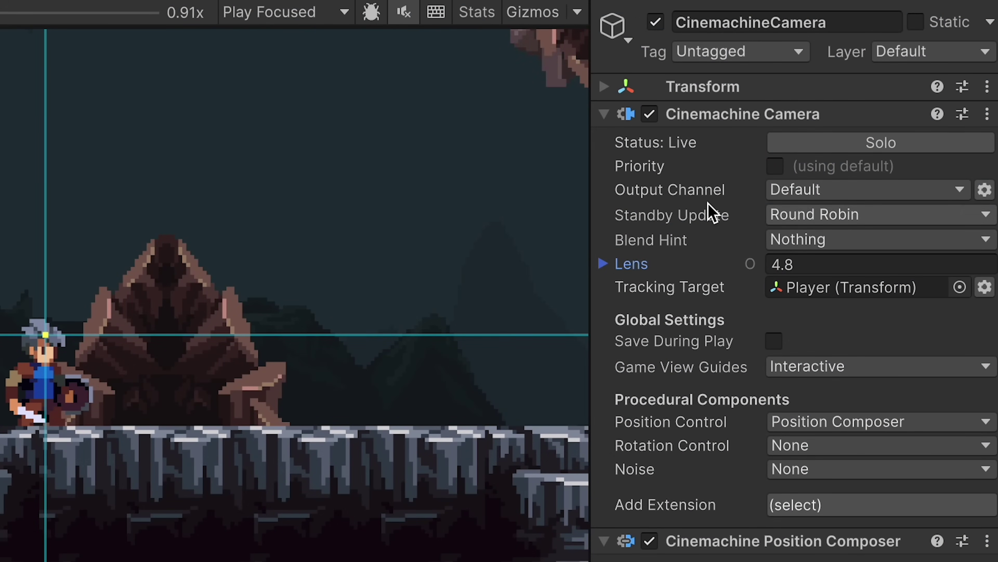
# - Widen the lens to 8.15 and set the Position Composer's Target Offset Y to 2
pyautogui.moveTo(750, 266); pyautogui.dragTo(806, 263)
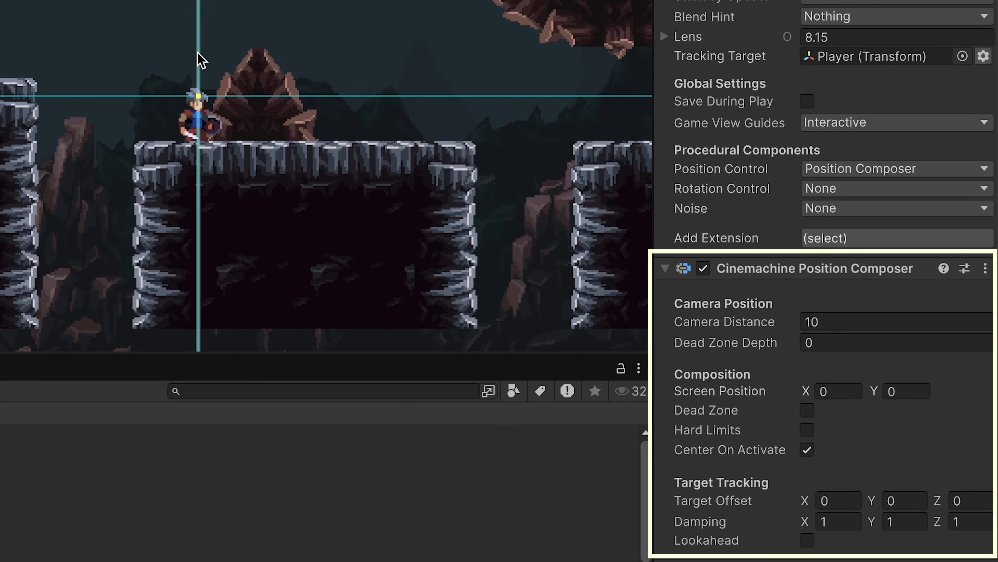
pyautogui.click(664, 271)
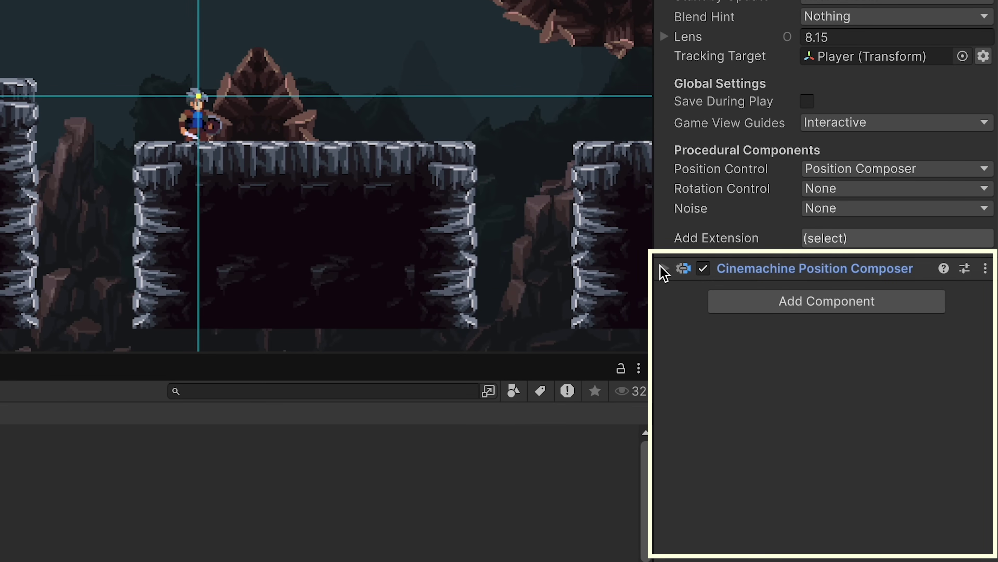
pyautogui.click(665, 271)
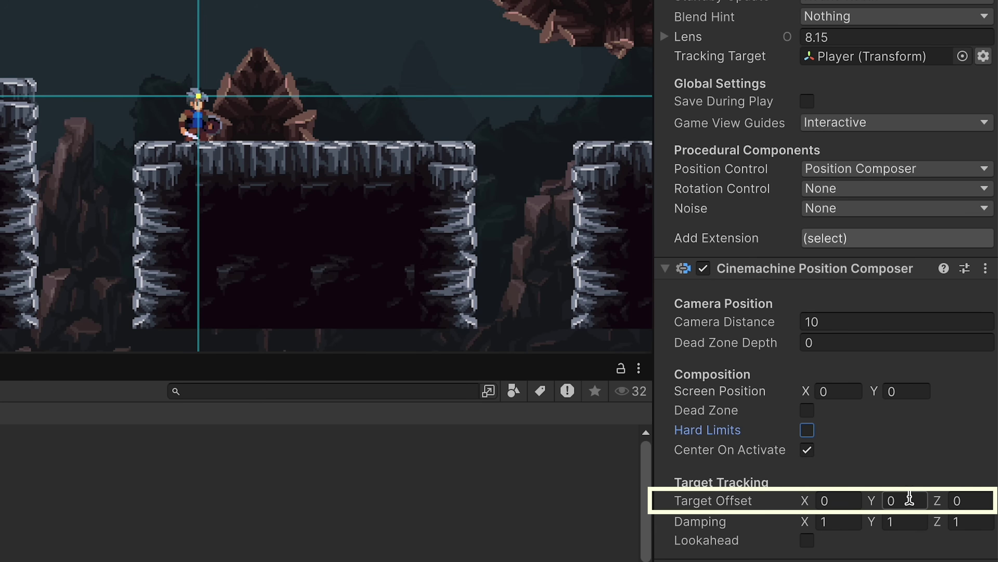
pyautogui.write('2')
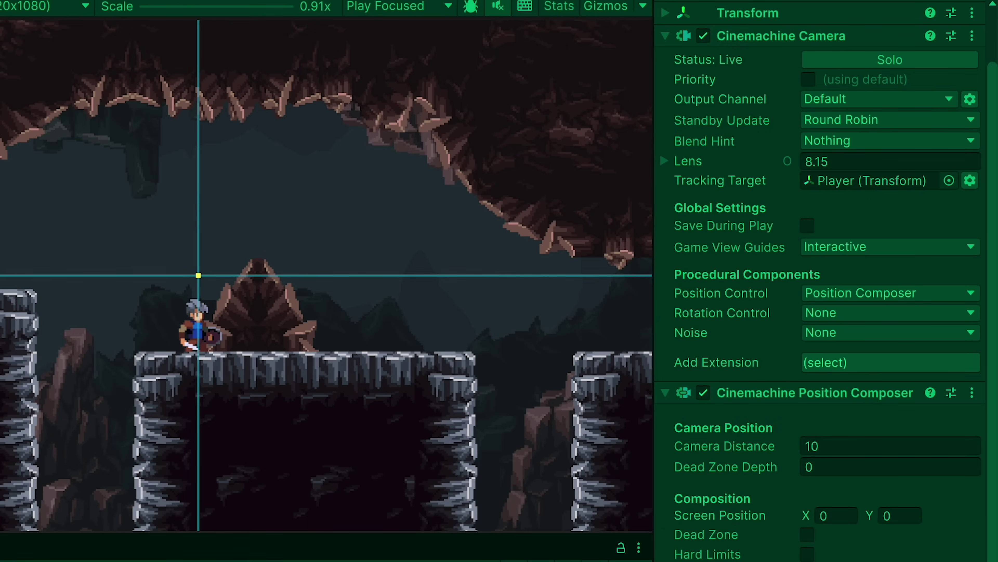
# - Enable Save During Play on the CinemachineCamera so Play Mode changes persist
pyautogui.scroll(2, 822, 197)
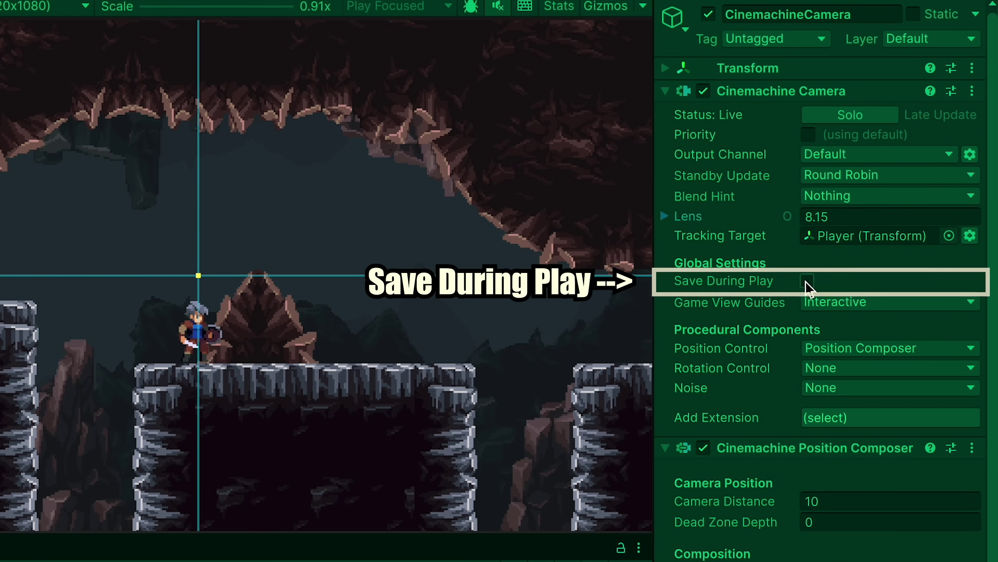
pyautogui.click(807, 281)
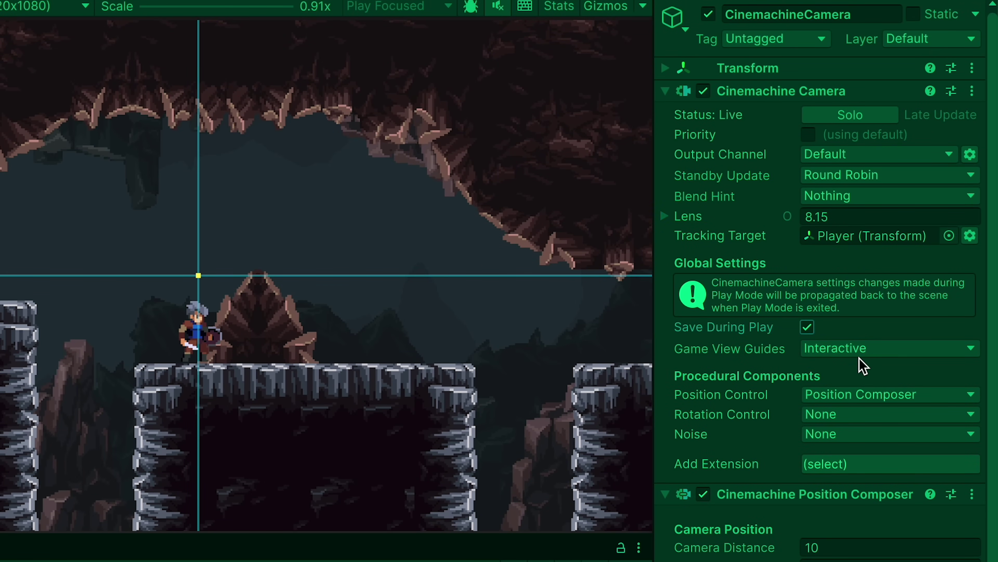
pyautogui.scroll(-3, 859, 364)
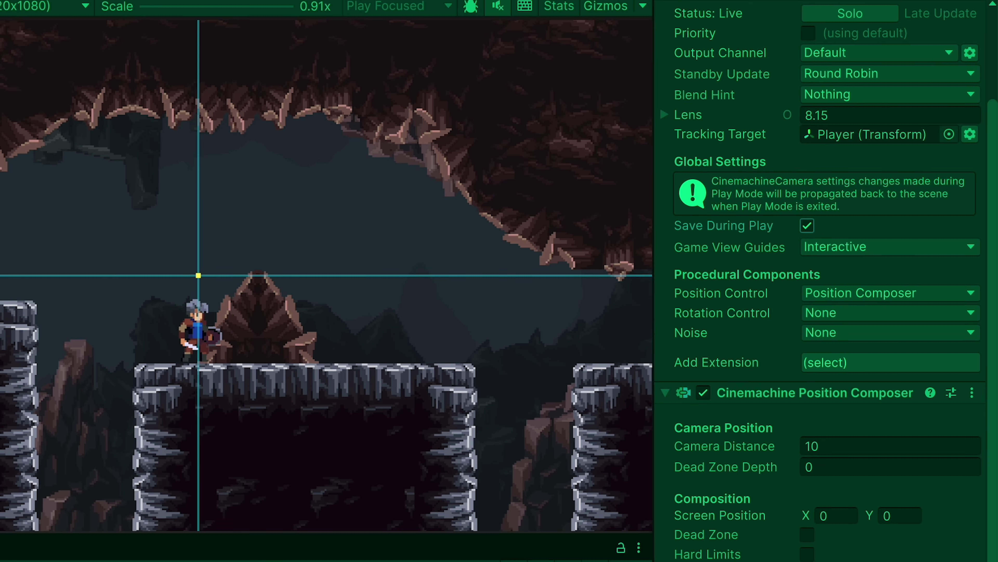
# - Play-test the camera follow by walking the character right and left
pyautogui.click(418, 460)
pyautogui.press('Right')
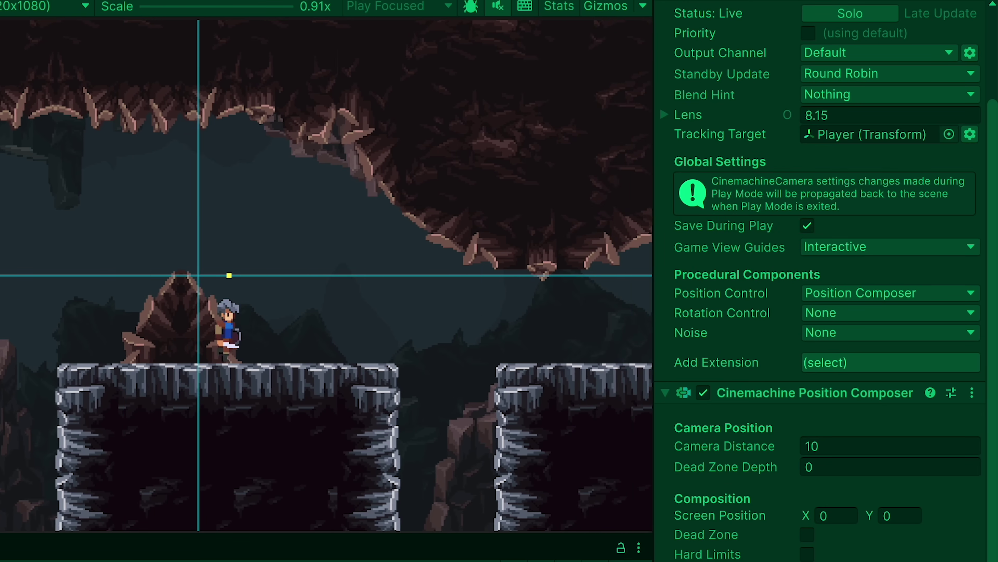
pyautogui.press('Left')
pyautogui.press('Right')
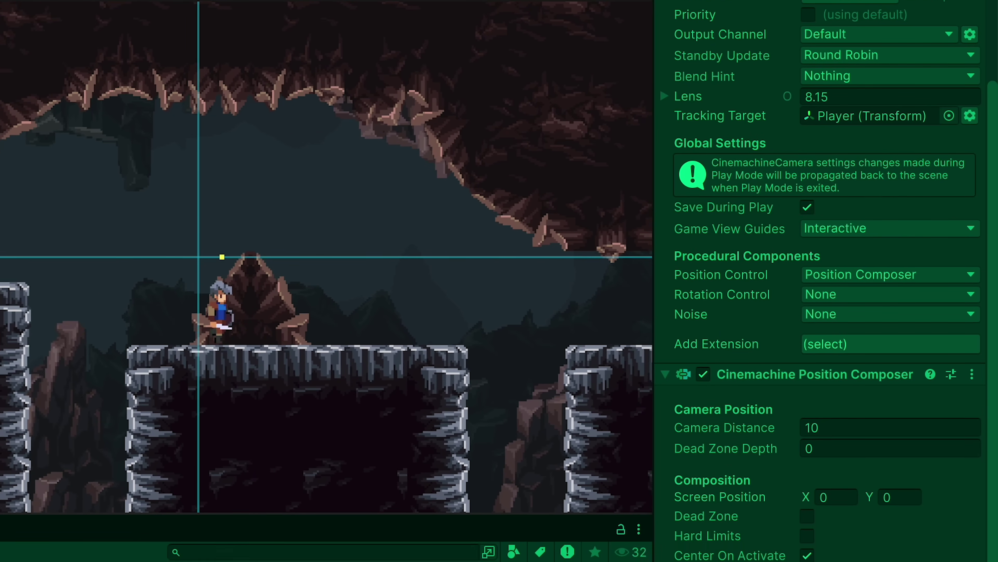
pyautogui.press('Left')
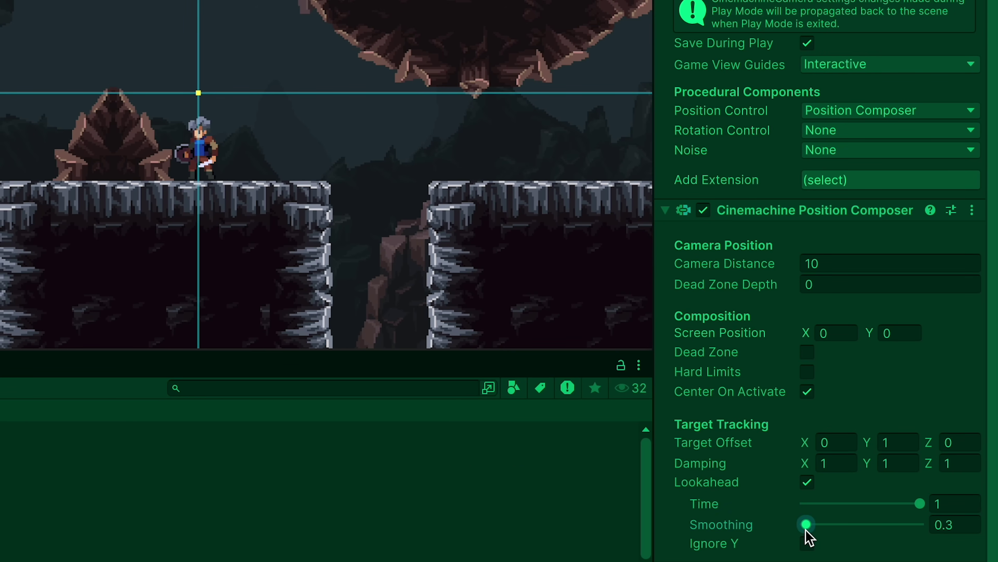
# - Move the player left, right and onto the rock mound to test the camera follow
pyautogui.click(516, 386)
pyautogui.click(438, 267)
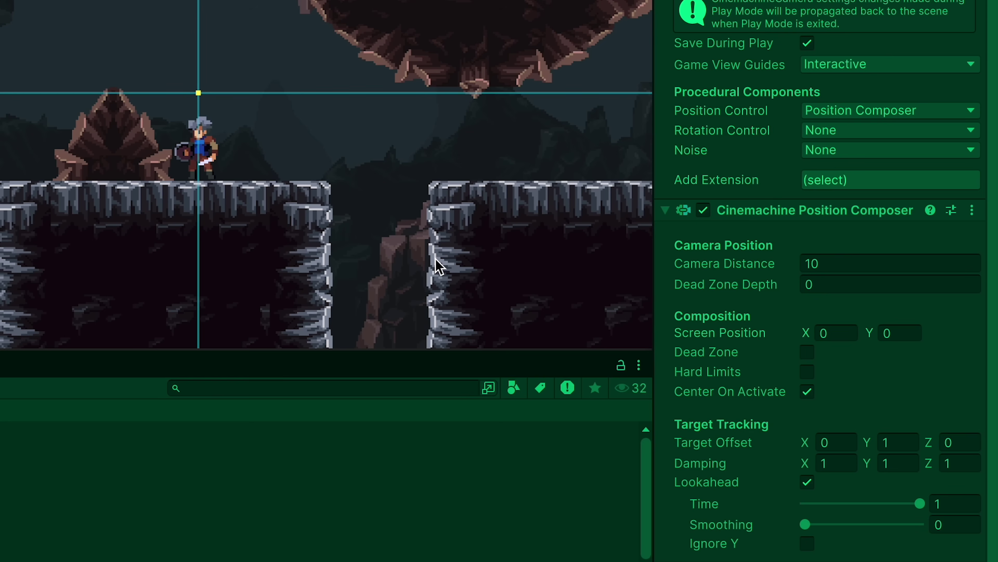
pyautogui.press('Left')
pyautogui.press('space')
pyautogui.press('Right')
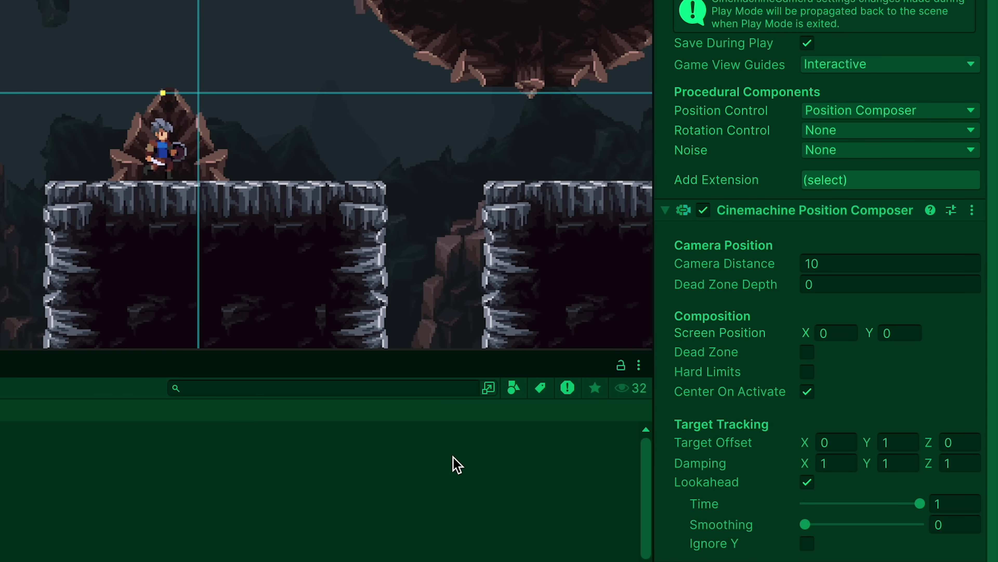
pyautogui.press('Left')
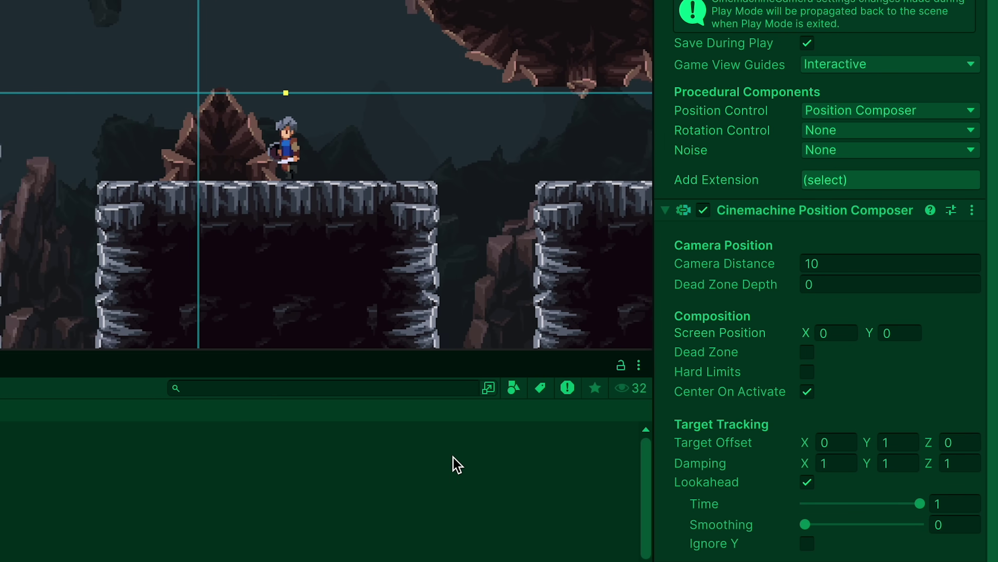
pyautogui.press('Right')
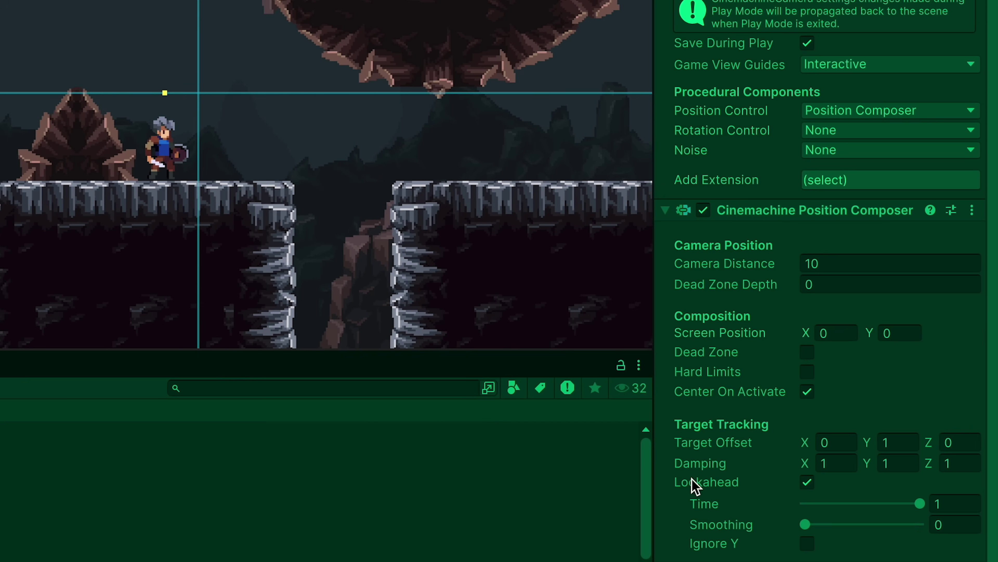
# - Raise Lookahead Smoothing to 4.9 and run the player right across the gap and back
pyautogui.click(812, 526)
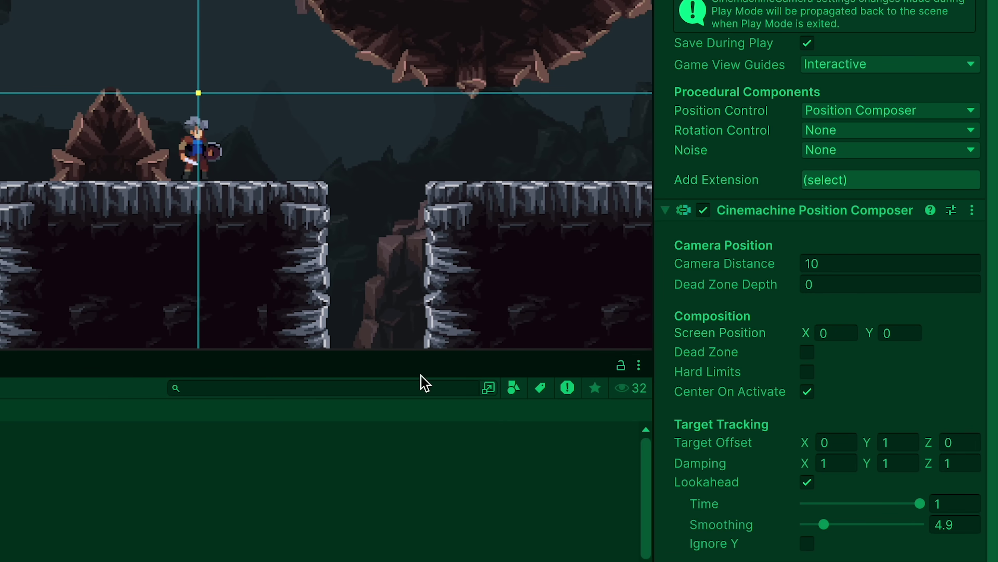
pyautogui.press('Right')
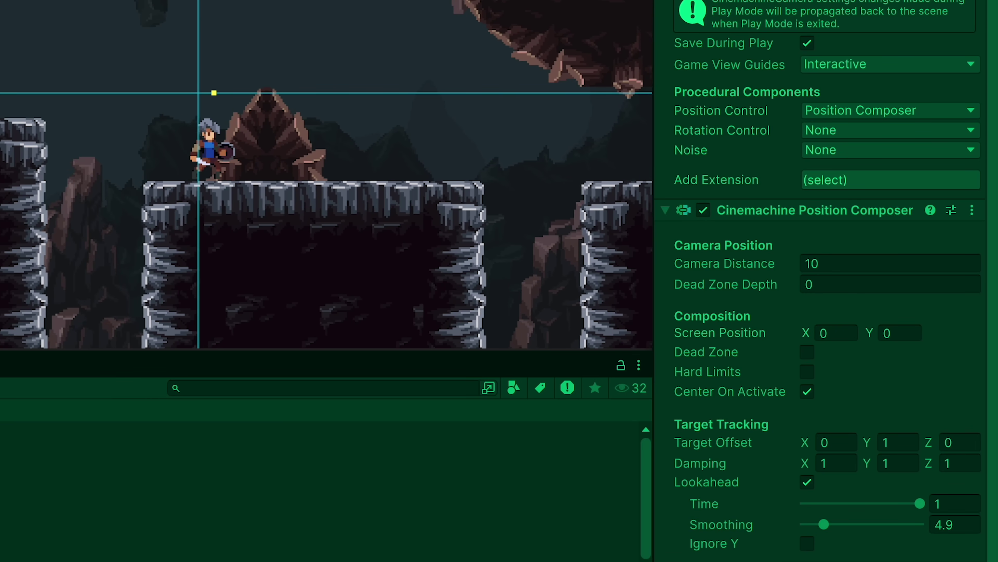
pyautogui.press('Right')
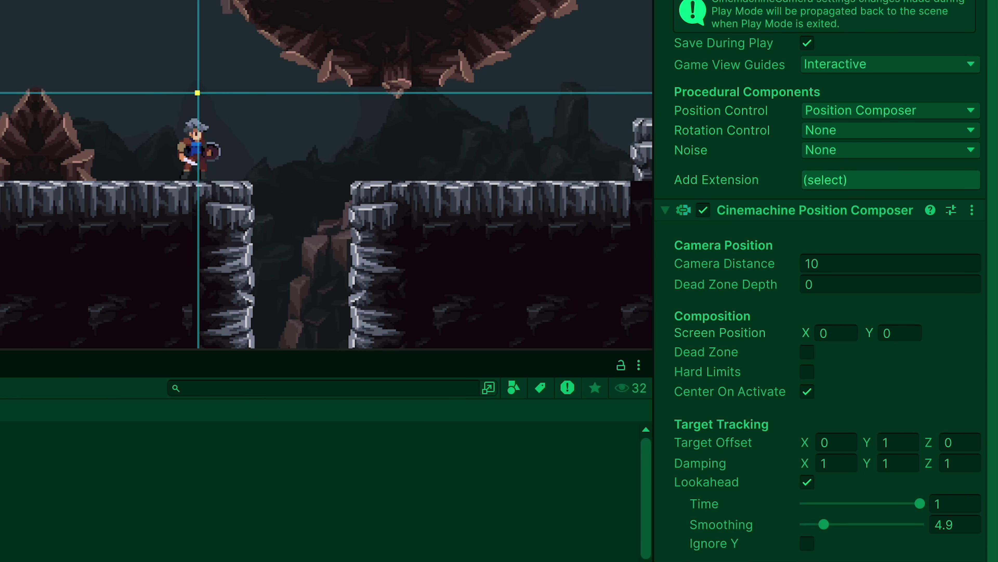
pyautogui.press('Left')
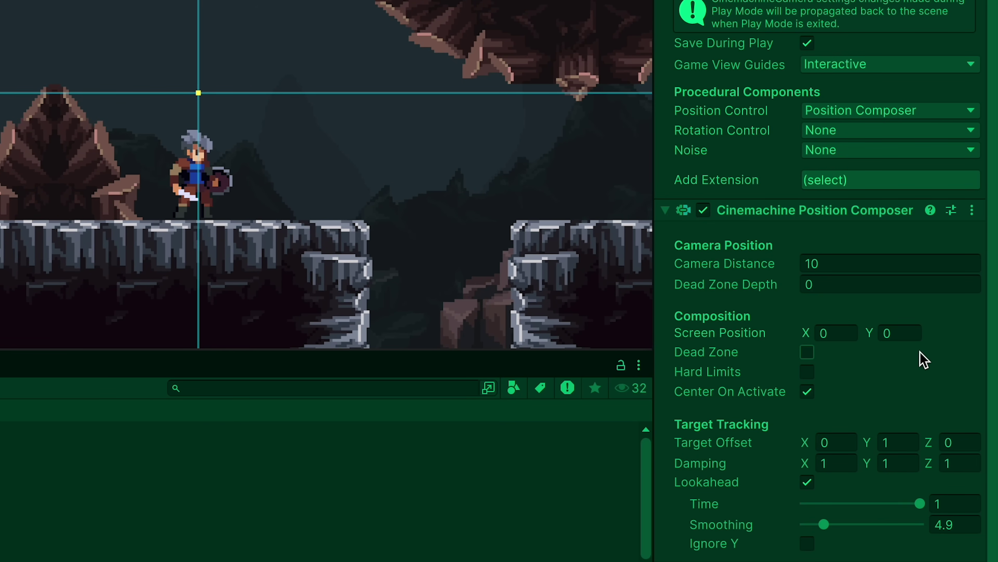
# - Toggle the Position Composer's Dead Zone on and off, then walk the player to compare the follow
pyautogui.click(807, 352)
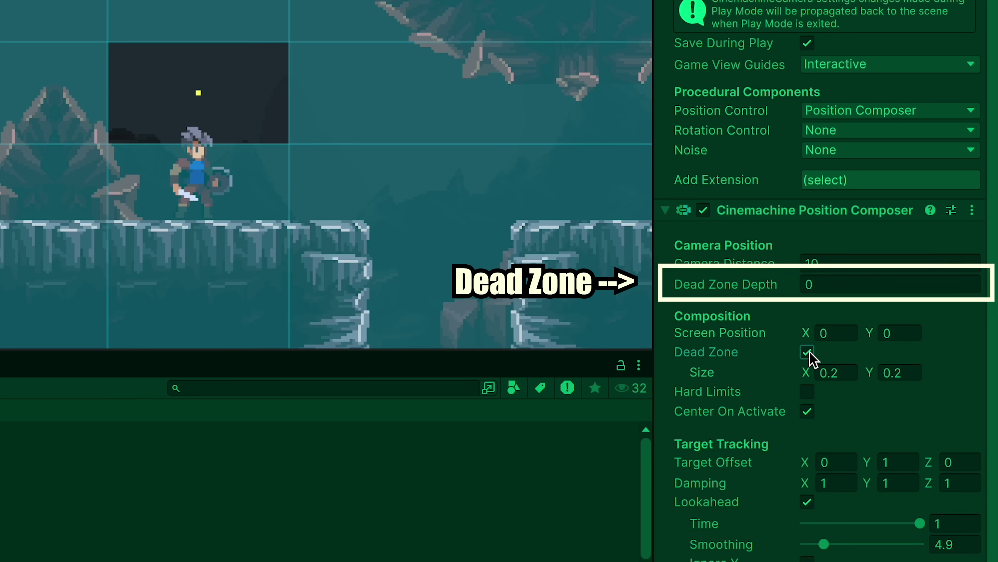
pyautogui.click(808, 353)
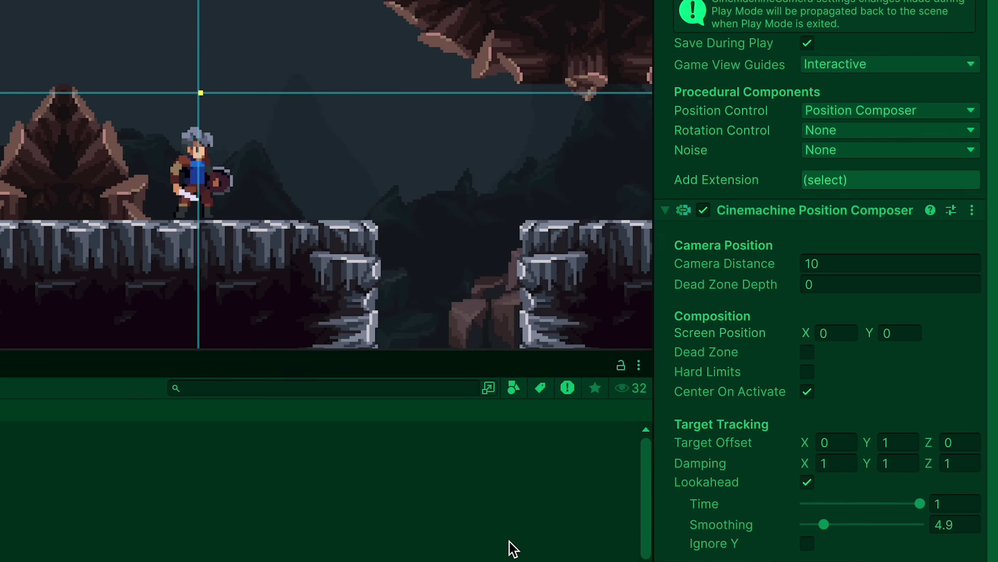
pyautogui.press('Right')
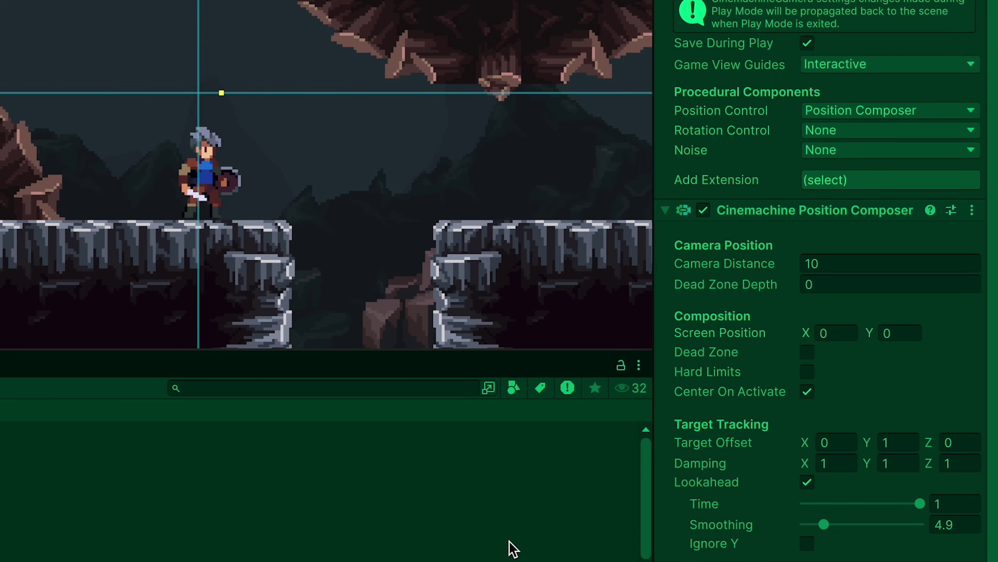
pyautogui.press('Left')
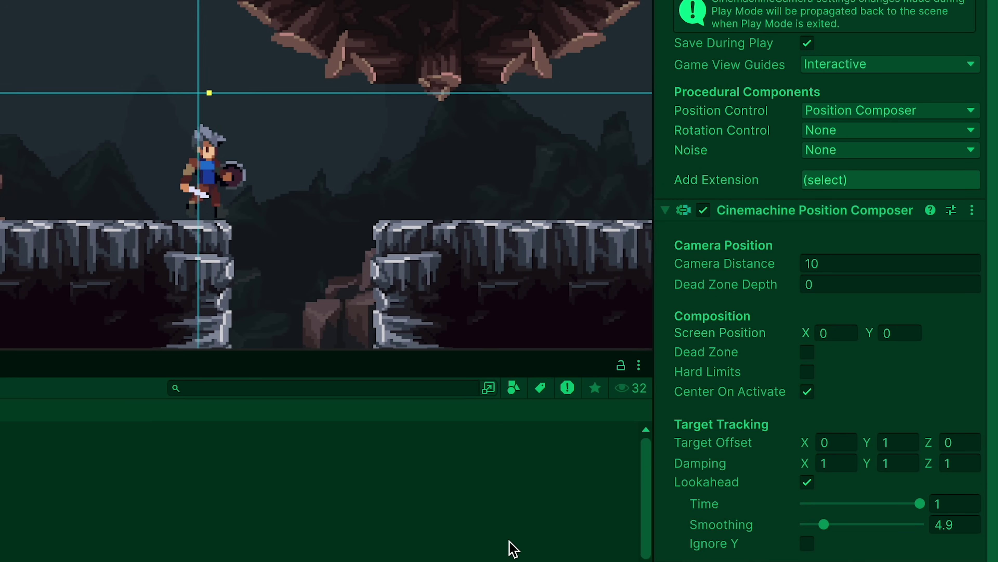
pyautogui.press('Right')
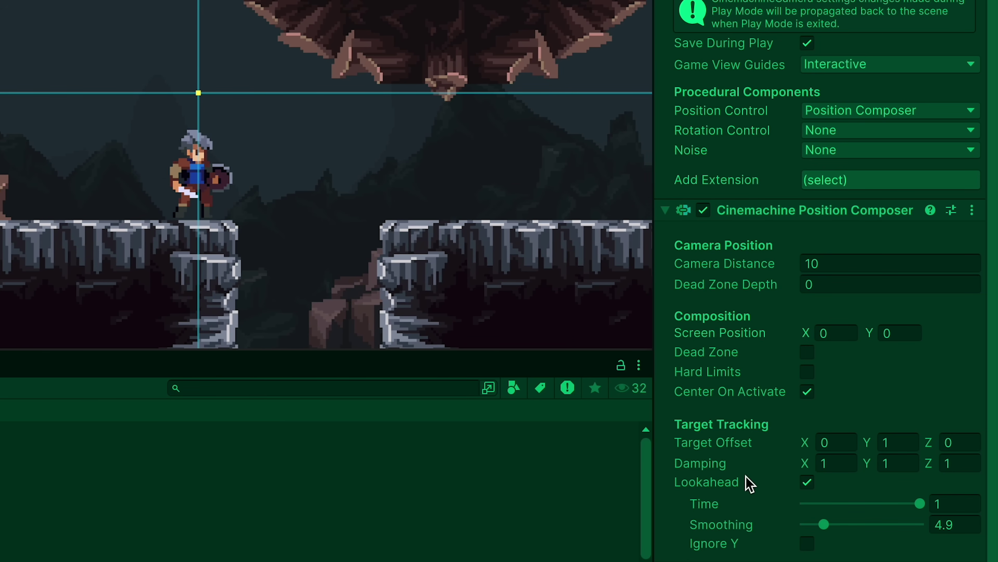
# - Re-enable the Dead Zone at size 0.2 by 0.2 and run the player beneath it
pyautogui.click(807, 352)
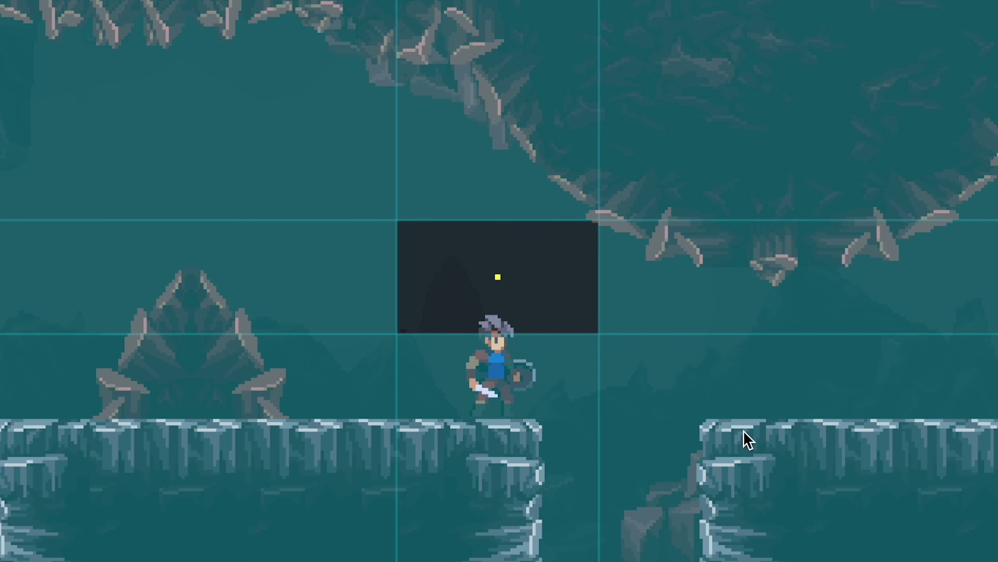
pyautogui.press('Left')
pyautogui.press('Right')
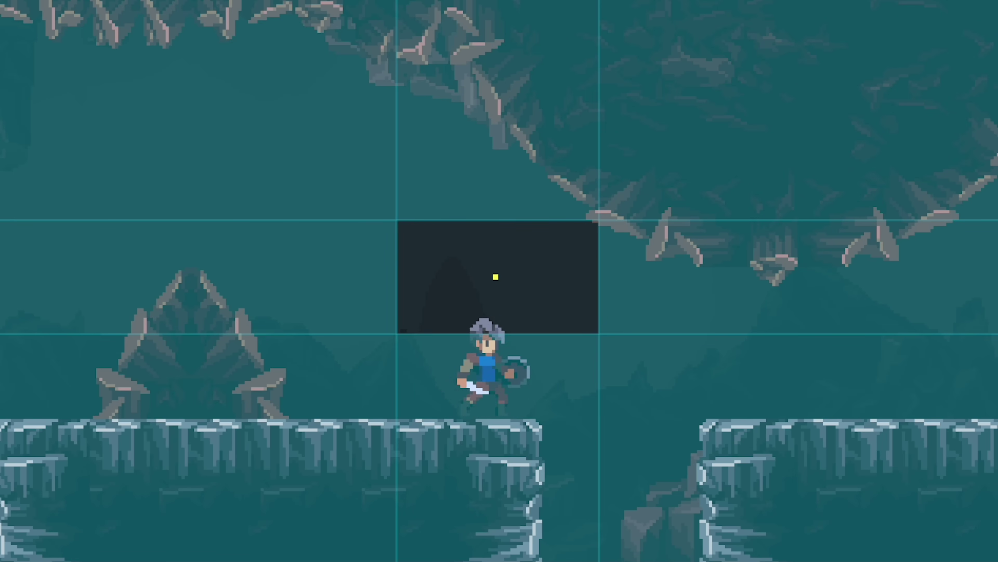
# - Finish the dead zone run, then switch to the Scene view and pan across the cave level
pyautogui.press('Left')
pyautogui.press('Right')
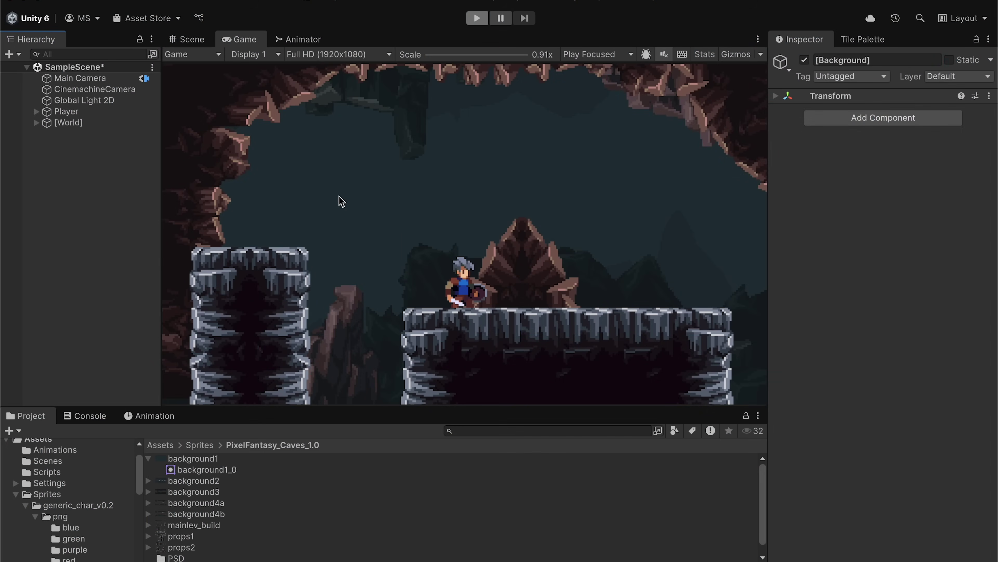
pyautogui.click(189, 38)
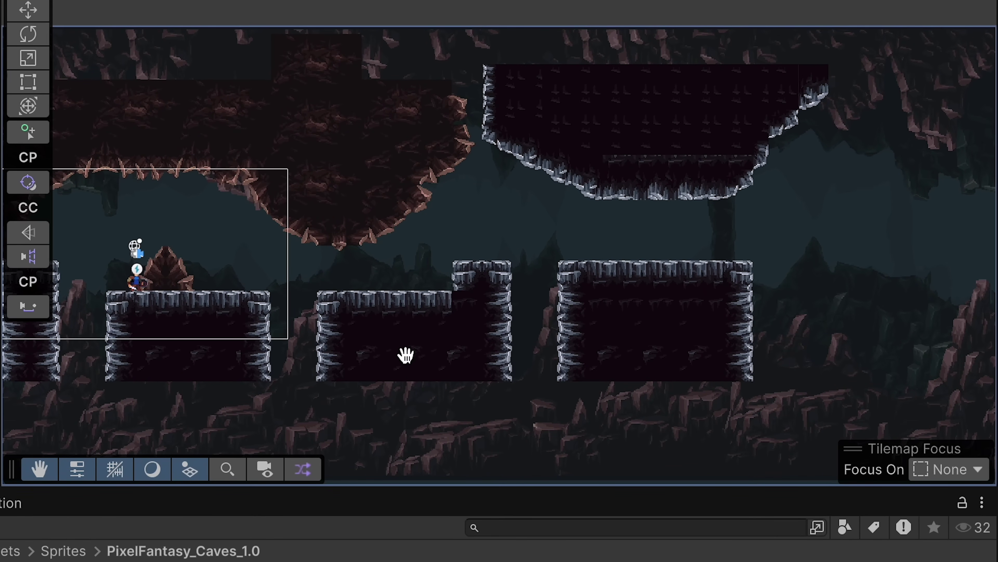
pyautogui.moveTo(405, 355); pyautogui.dragTo(763, 345)
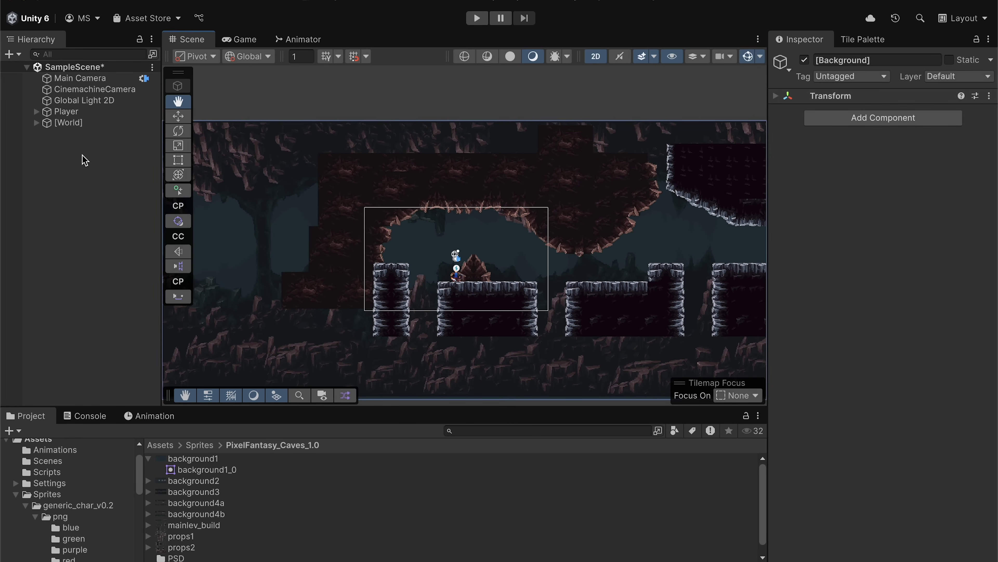
# - Create an empty hierarchy object named Confiner
pyautogui.rightClick(85, 159)
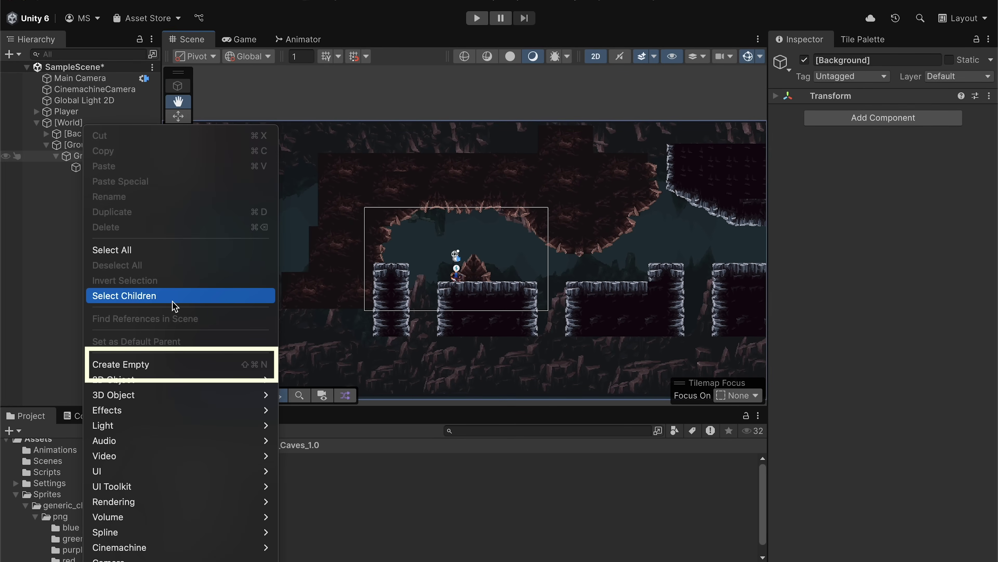
pyautogui.click(189, 366)
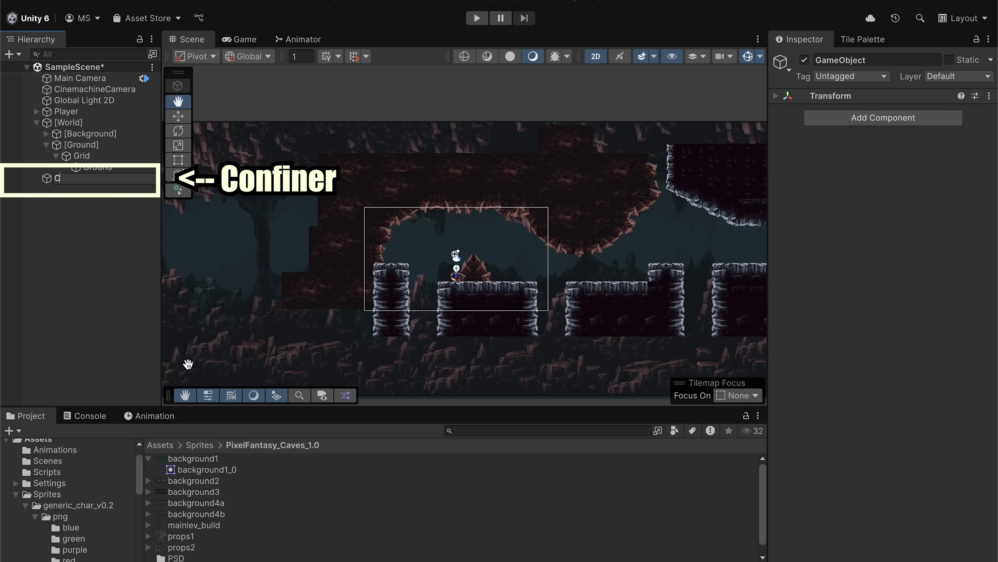
pyautogui.write('Confiner')
pyautogui.press('Return')
# - Add a Polygon Collider 2D to Confiner and set it as a trigger
pyautogui.click(839, 123)
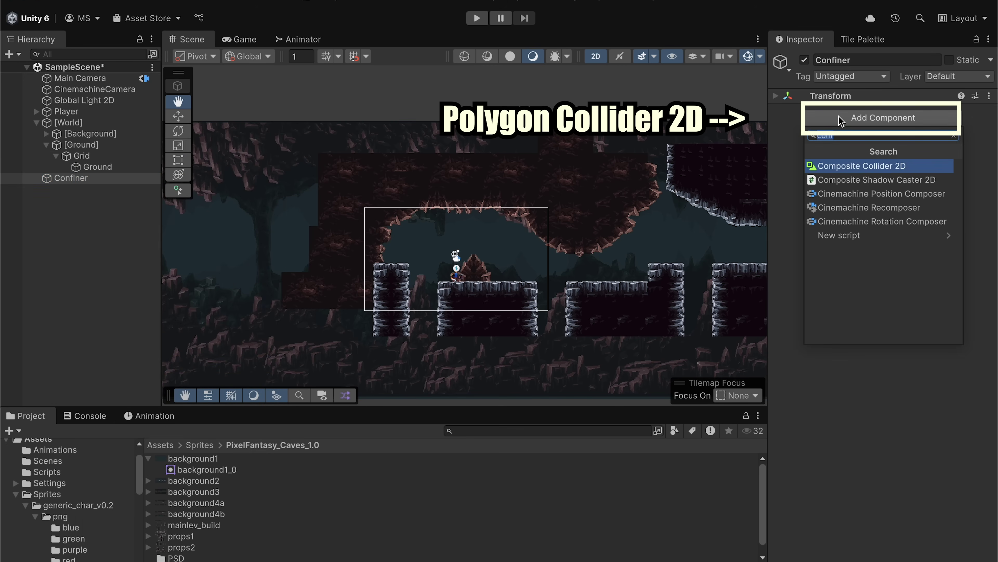
pyautogui.write('poly')
pyautogui.press('Return')
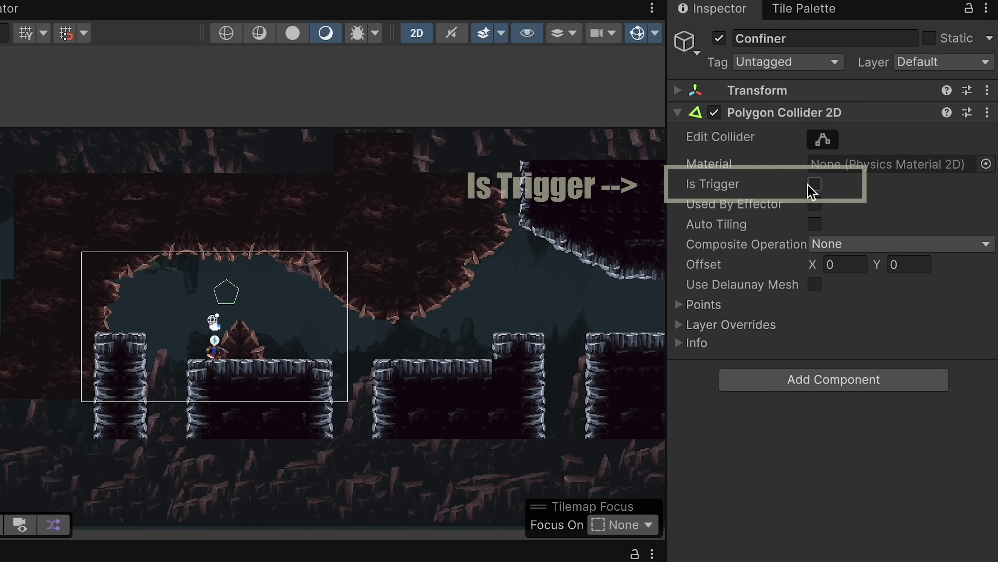
pyautogui.click(845, 171)
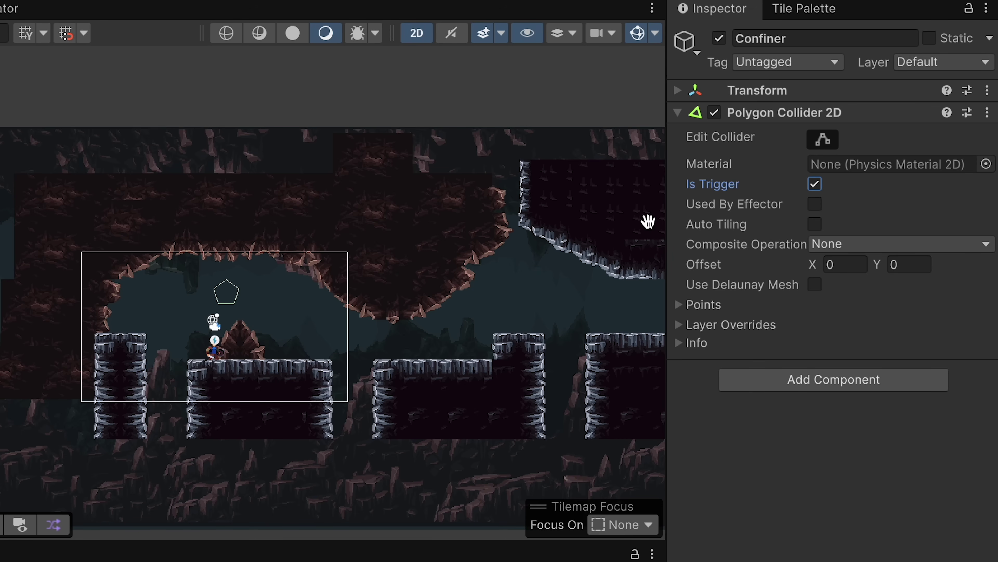
# - Drag the Confiner polygon's vertices out into a large rectangle enclosing the whole cave level, then select CinemachineCamera
pyautogui.click(822, 139)
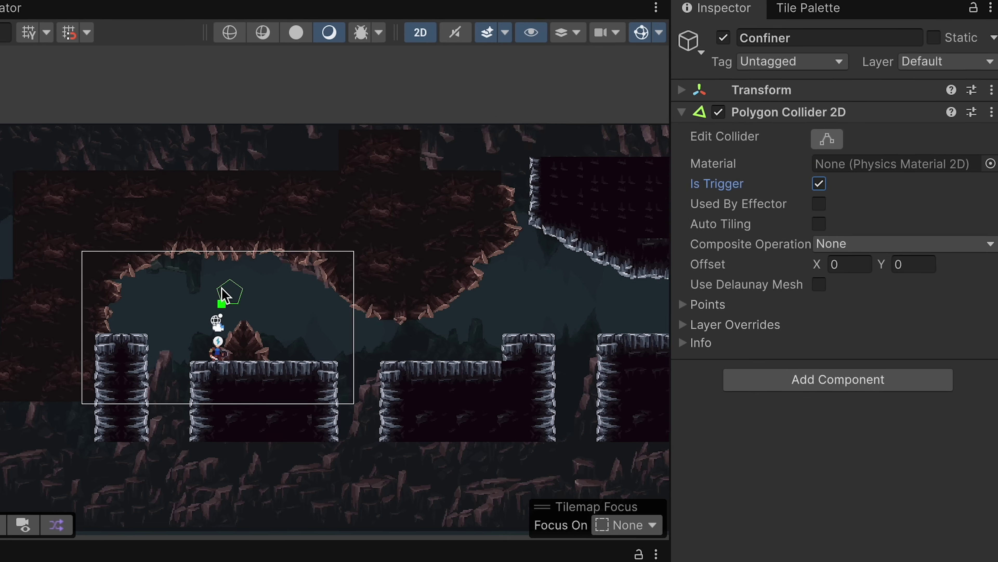
pyautogui.scroll(2, 223, 293)
pyautogui.moveTo(215, 289); pyautogui.dragTo(16, 182)
pyautogui.moveTo(504, 254); pyautogui.dragTo(918, 99)
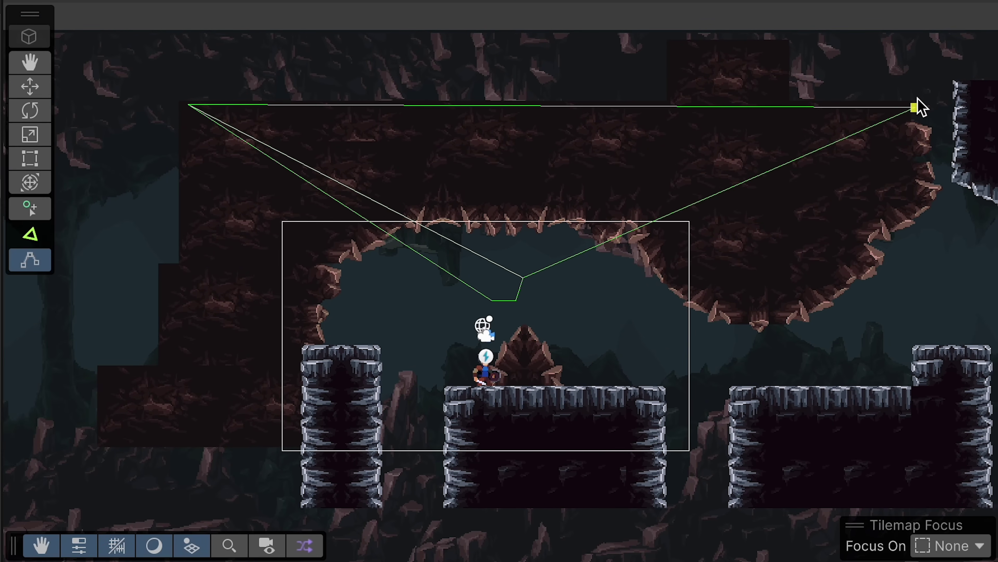
pyautogui.moveTo(484, 300); pyautogui.dragTo(188, 434)
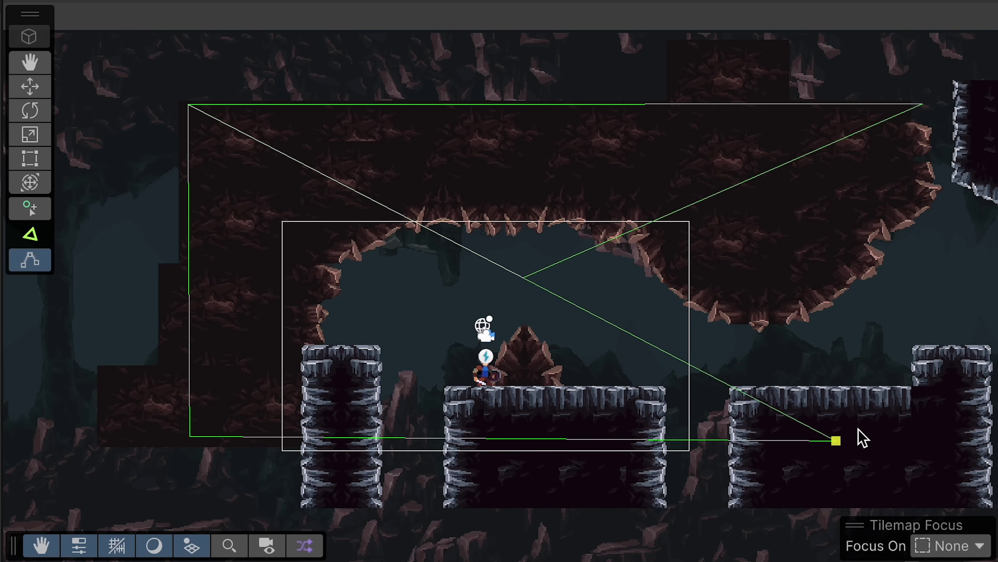
pyautogui.moveTo(837, 439); pyautogui.dragTo(939, 437)
pyautogui.scroll(-3, 941, 438)
pyautogui.moveTo(225, 330); pyautogui.dragTo(868, 209)
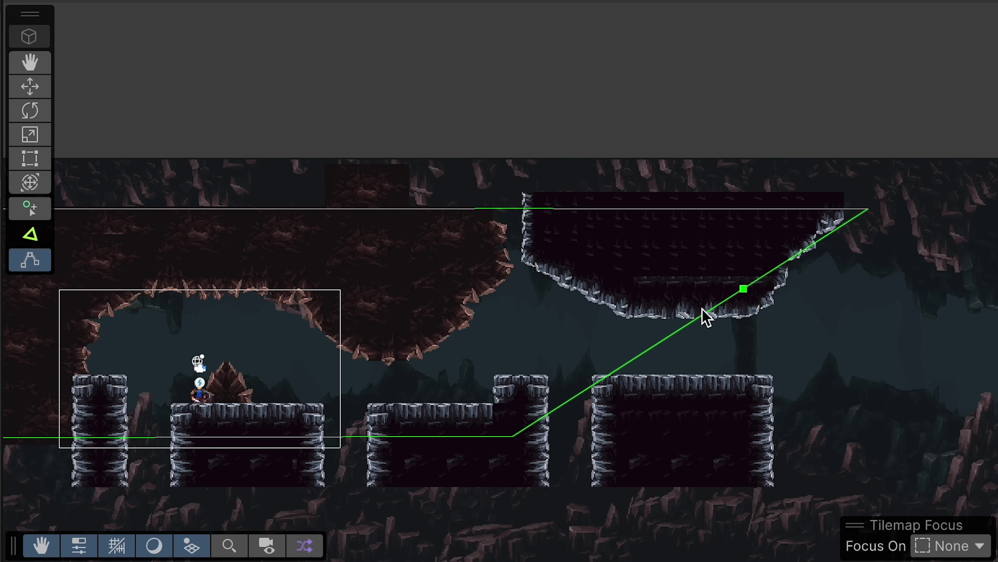
pyautogui.moveTo(743, 289); pyautogui.dragTo(872, 437)
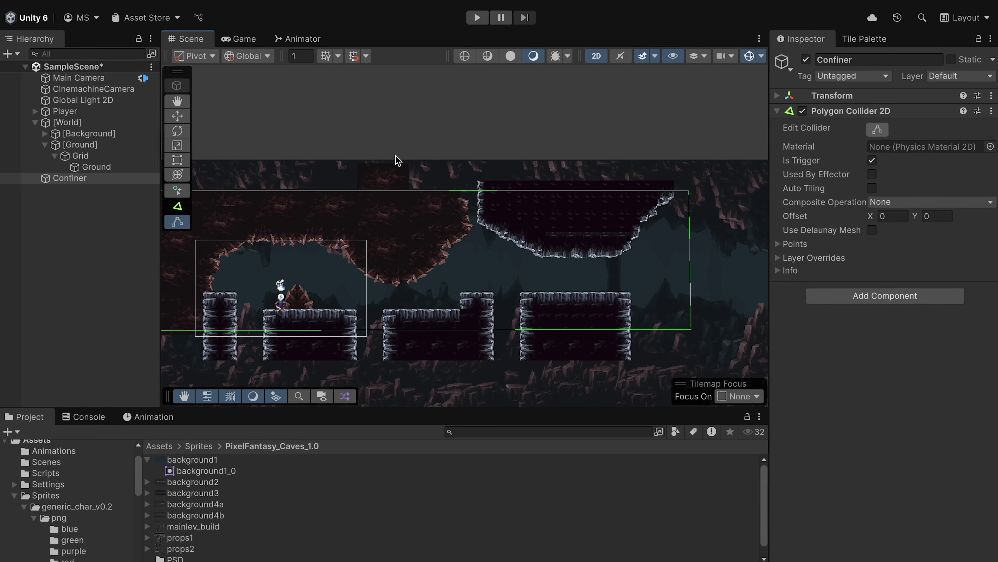
pyautogui.click(83, 89)
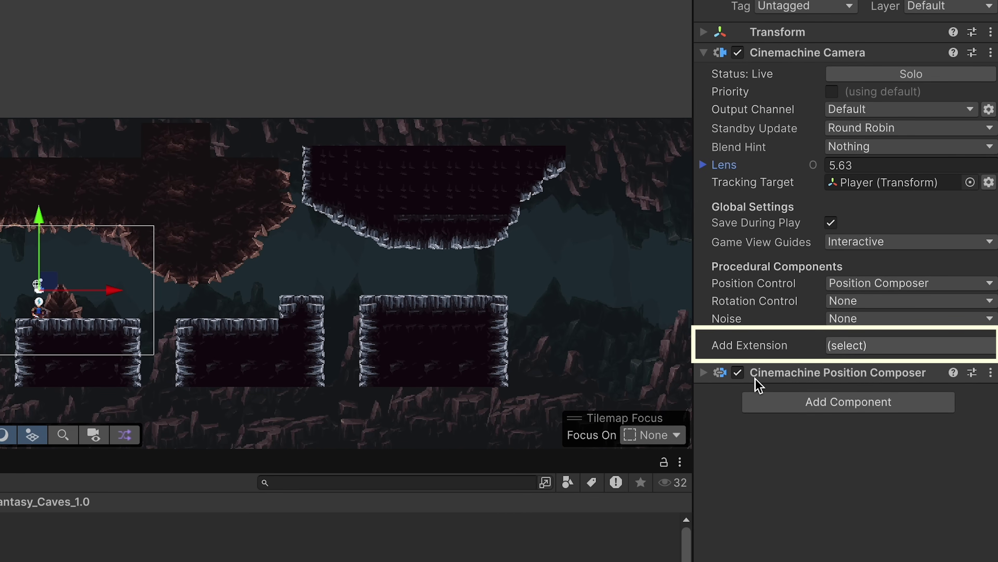
# - Add a Cinemachine Confiner 2D extension bounded by the Confiner polygon, and move Confiner below CinemachineCamera
pyautogui.click(845, 346)
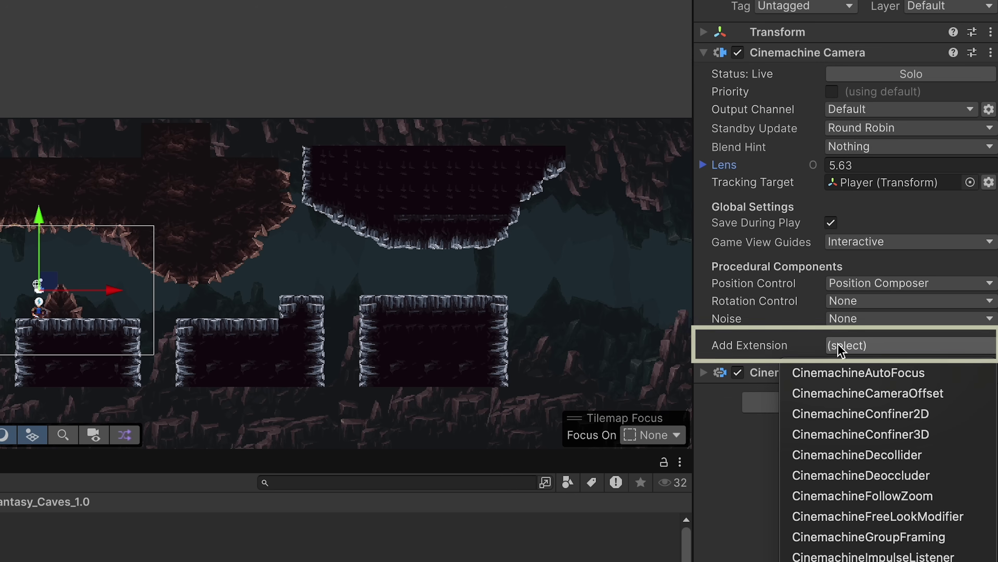
pyautogui.click(844, 420)
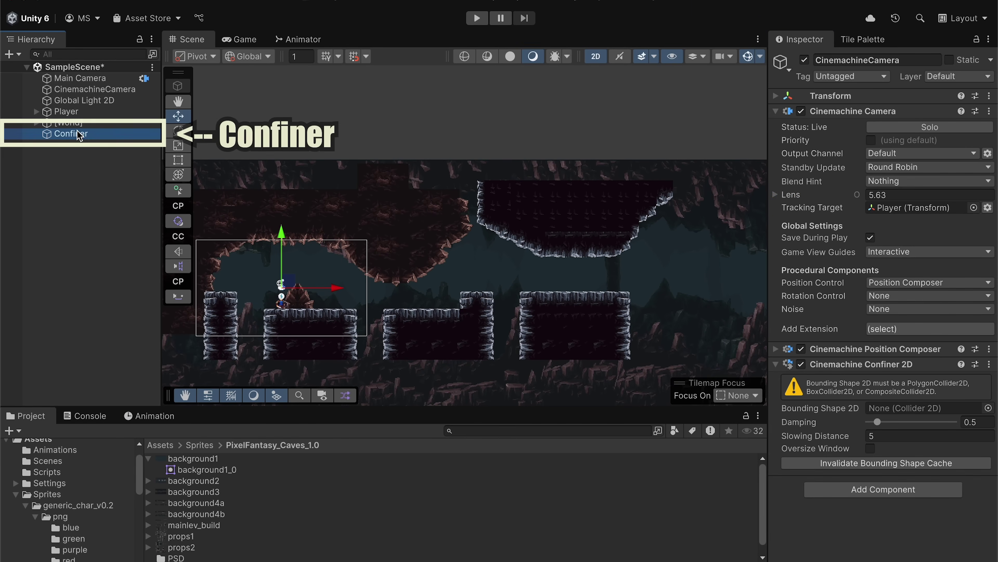
pyautogui.moveTo(71, 134); pyautogui.dragTo(900, 408)
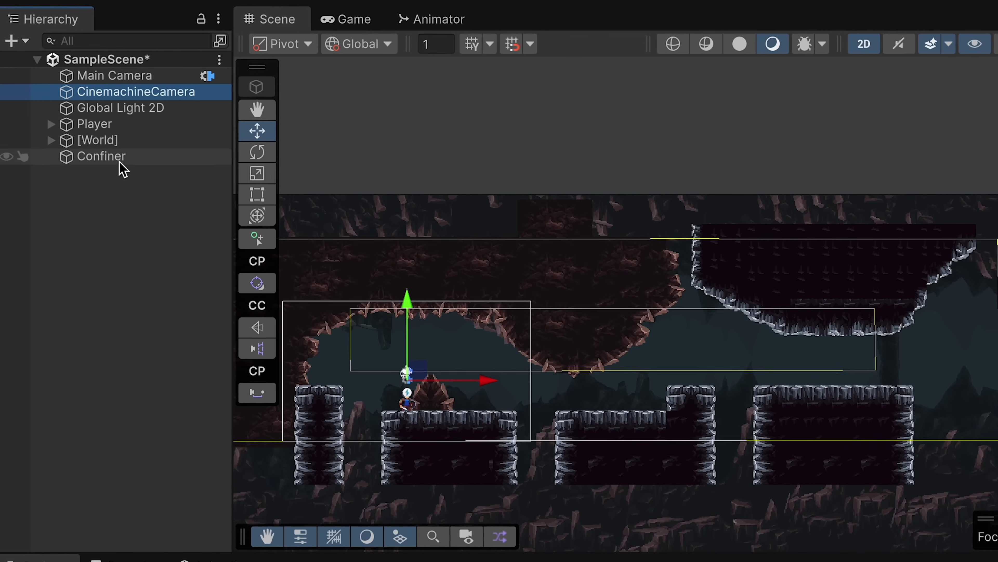
pyautogui.moveTo(81, 135); pyautogui.dragTo(113, 106)
# - Create an empty GameObject named [Camera] and check its position values
pyautogui.rightClick(130, 214)
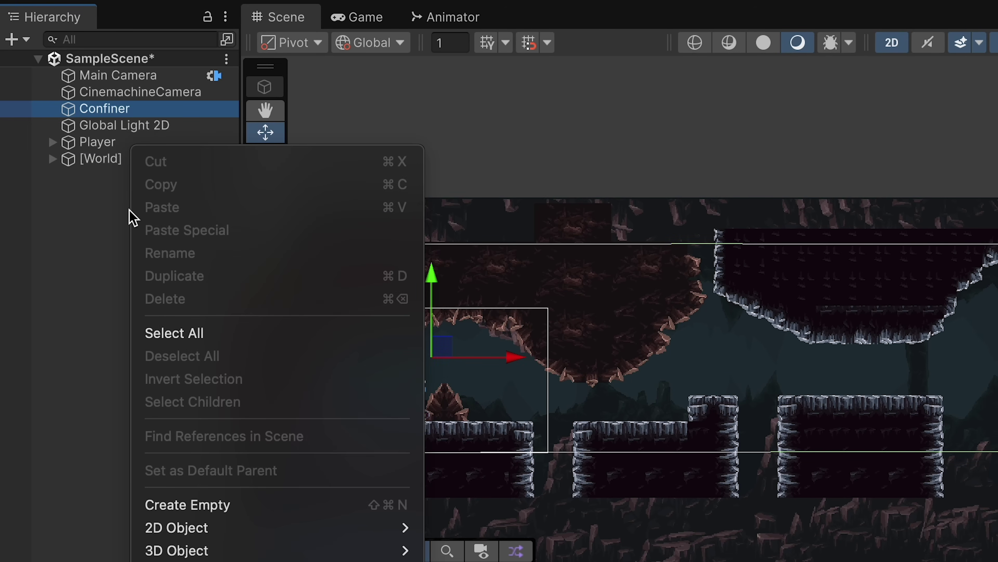
pyautogui.click(282, 510)
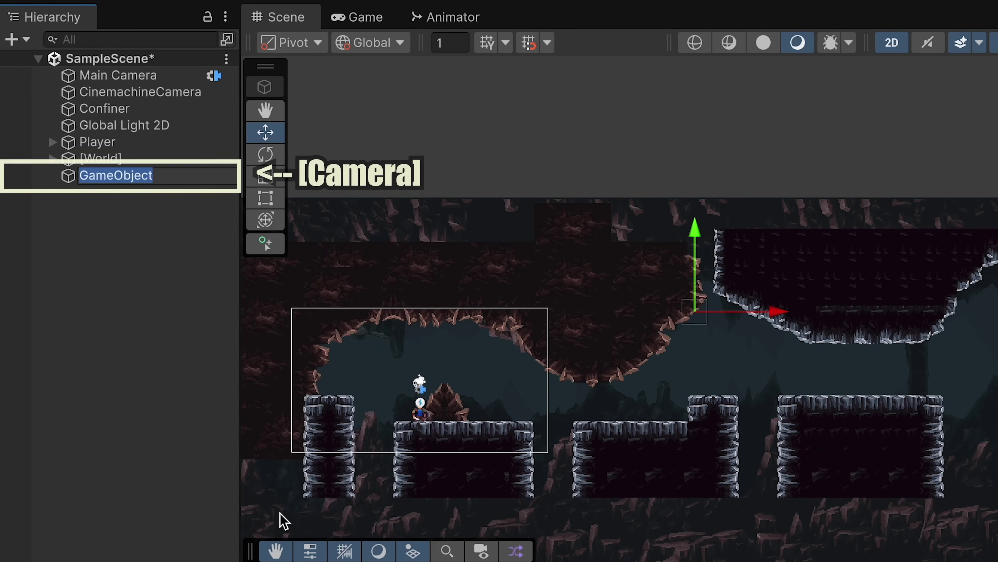
pyautogui.write('[Camera')
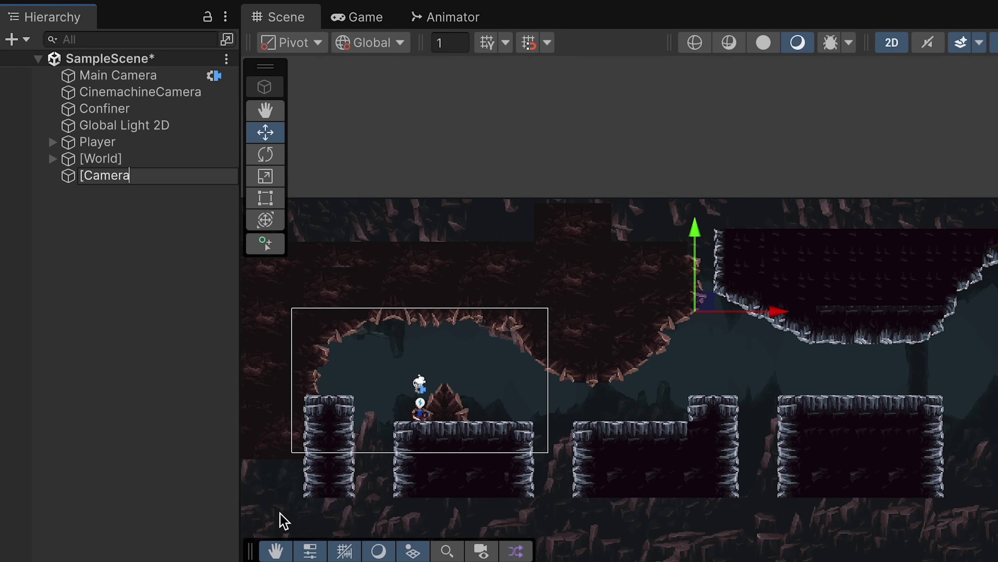
pyautogui.write(']')
pyautogui.press('Return')
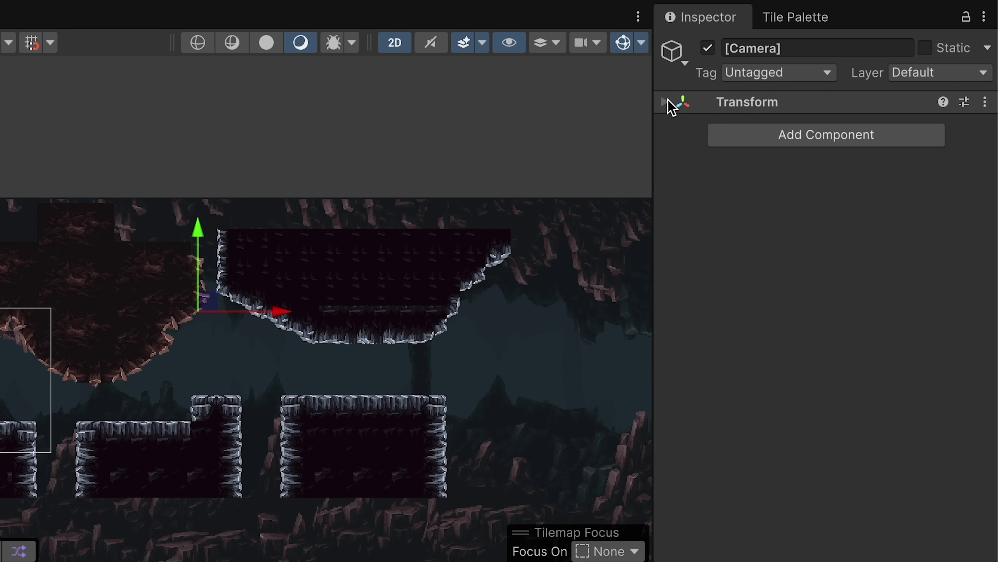
pyautogui.click(669, 102)
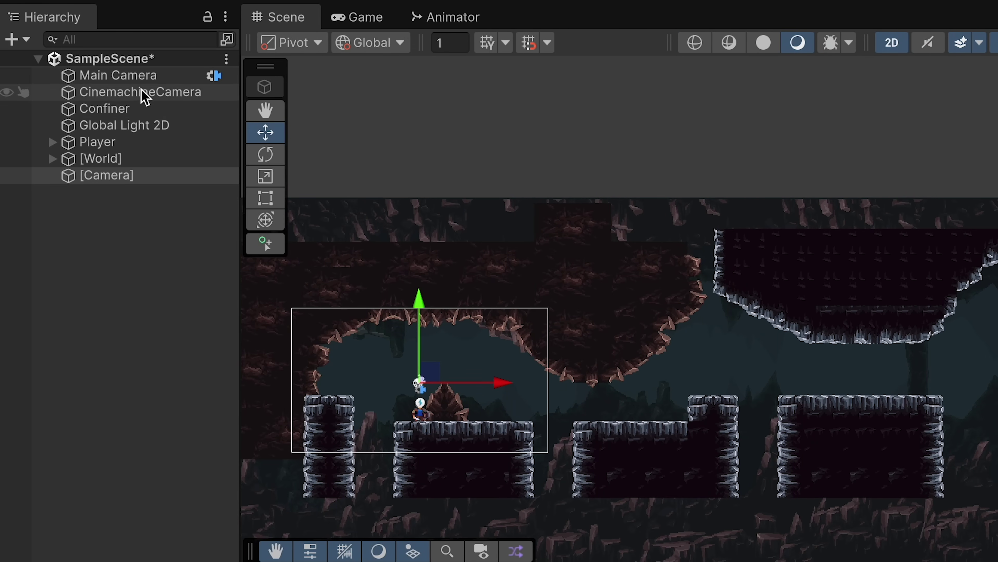
# - Parent Main Camera, CinemachineCamera and Confiner under [Camera], move it to the top, and collapse it
pyautogui.click(147, 75)
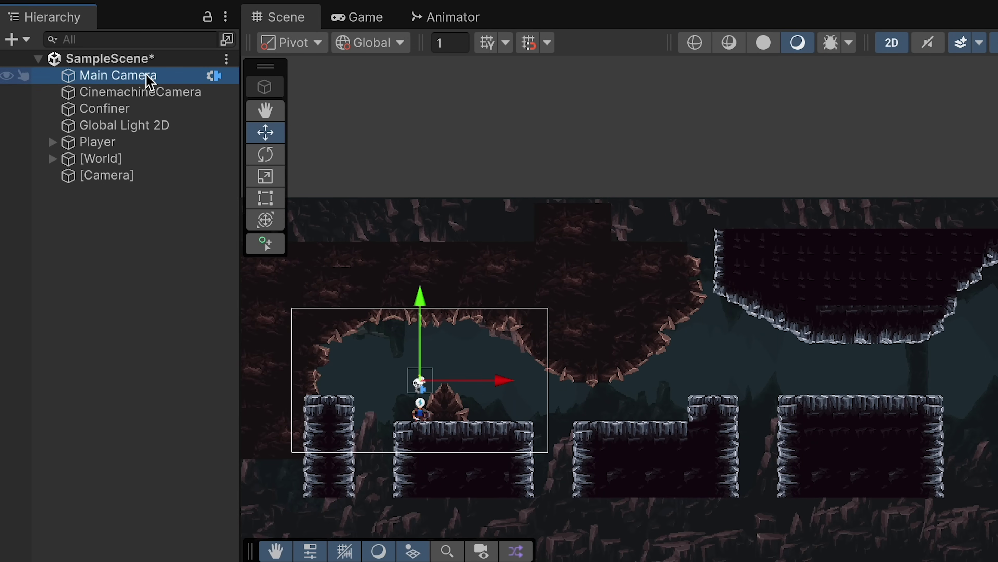
pyautogui.hotkey('shift', 'Down')
pyautogui.hotkey('shift', 'Down')
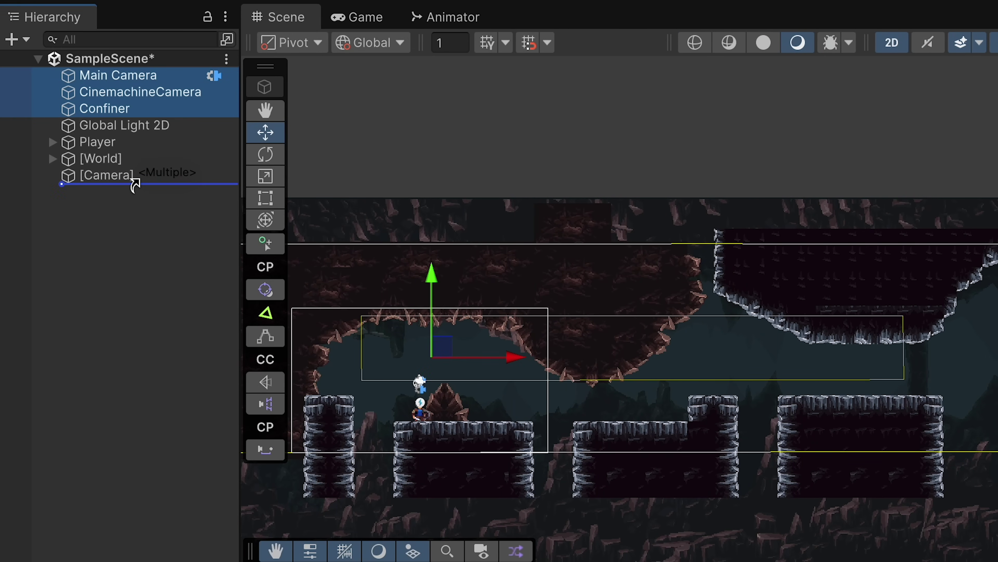
pyautogui.moveTo(135, 185); pyautogui.dragTo(142, 182)
pyautogui.click(98, 125)
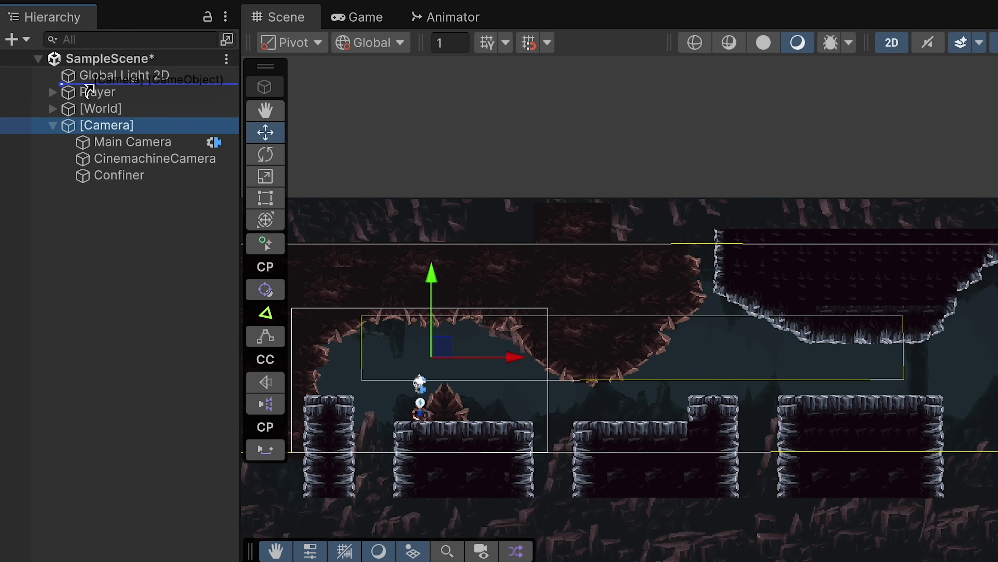
pyautogui.moveTo(91, 83); pyautogui.dragTo(92, 78)
pyautogui.click(52, 75)
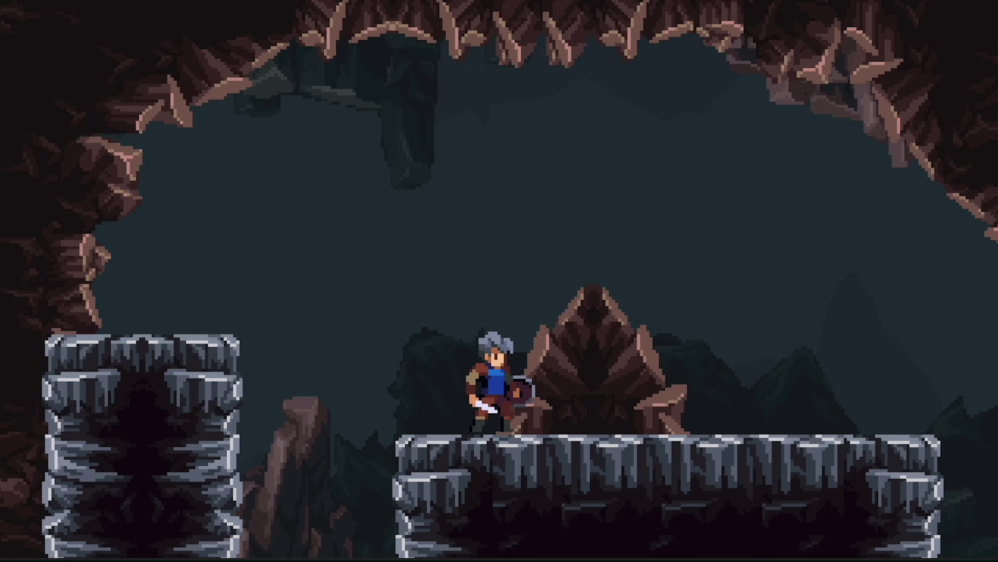
# - Run and jump the player left and right through the cave, watching the camera follow
pyautogui.press('Left')
pyautogui.press('space')
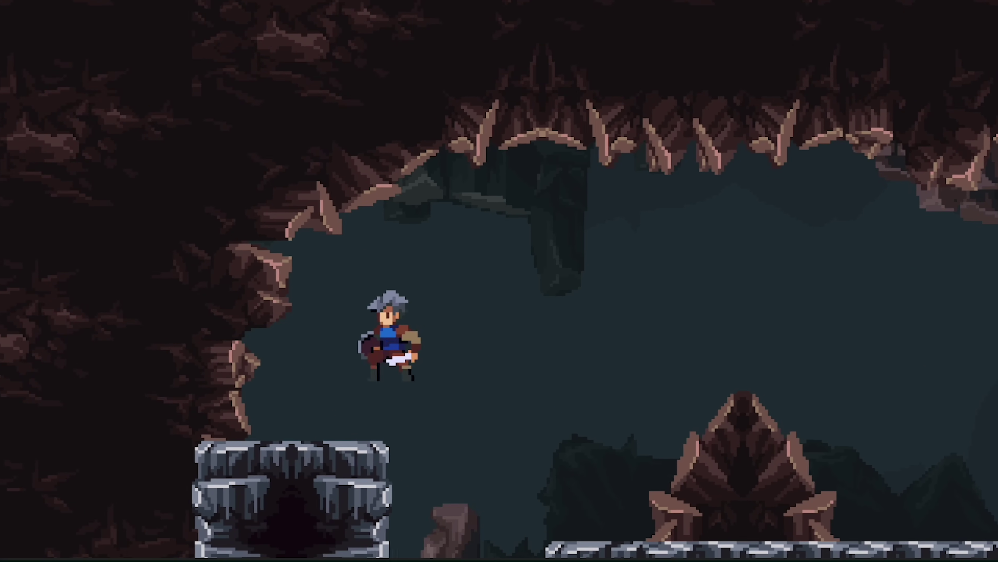
pyautogui.press('Left')
pyautogui.press('Right')
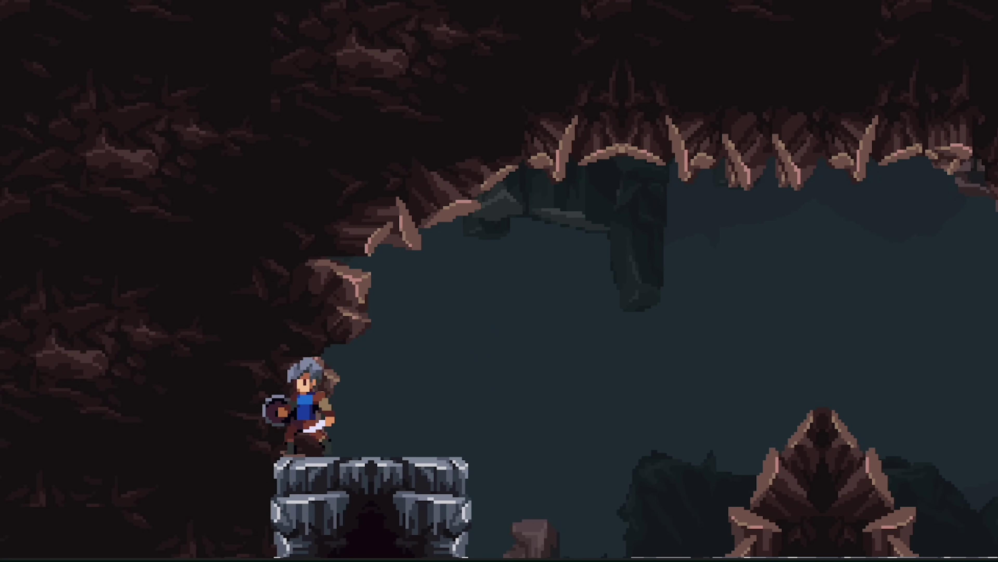
pyautogui.press('Left')
pyautogui.press('space')
pyautogui.press('Right')
pyautogui.press('space')
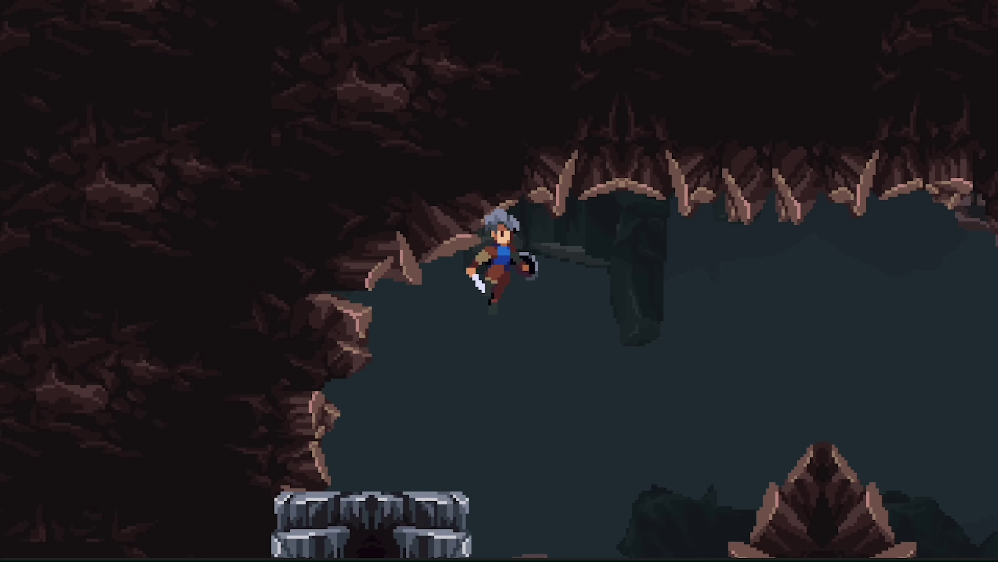
pyautogui.press('Right')
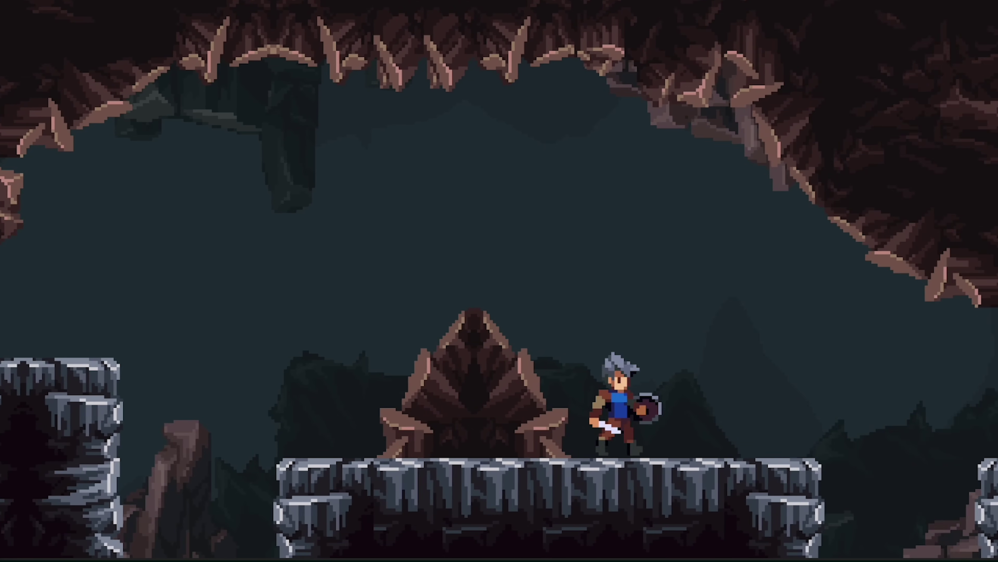
pyautogui.press('Right')
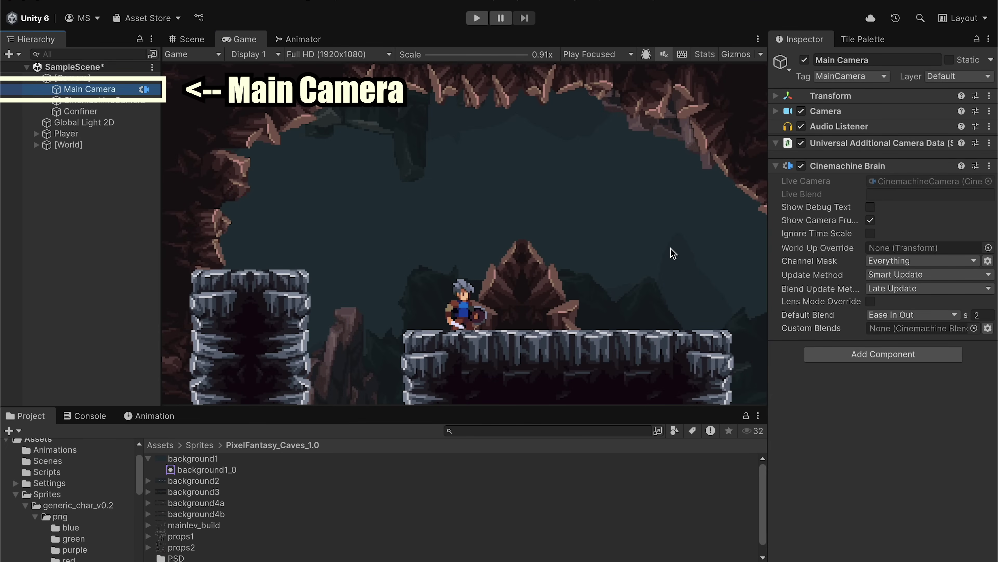
# - Add a Pixel Perfect Camera to Main Camera with 16 pixels per unit and 1920 x 1080 reference resolution
pyautogui.click(830, 354)
pyautogui.write('pixe')
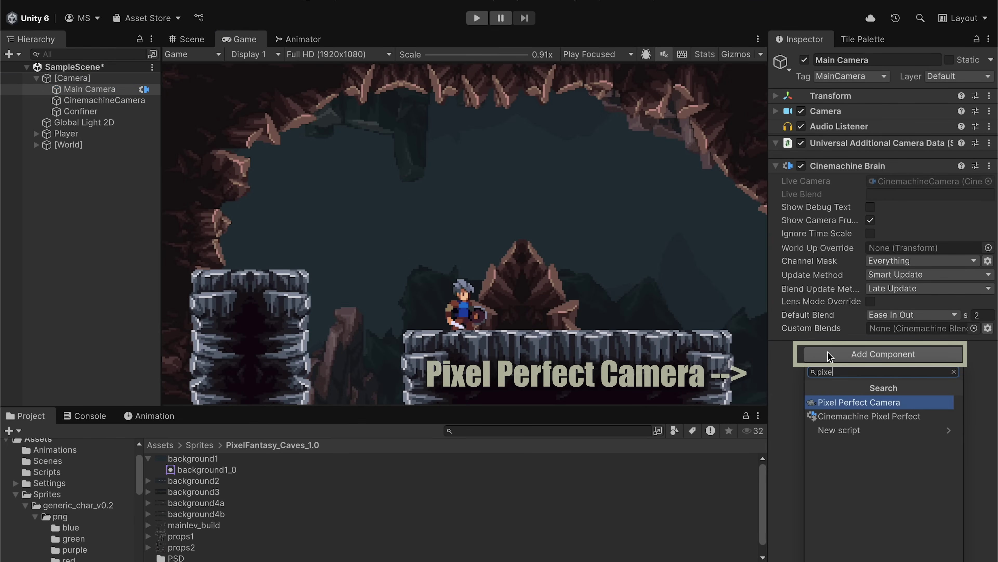
pyautogui.press('Return')
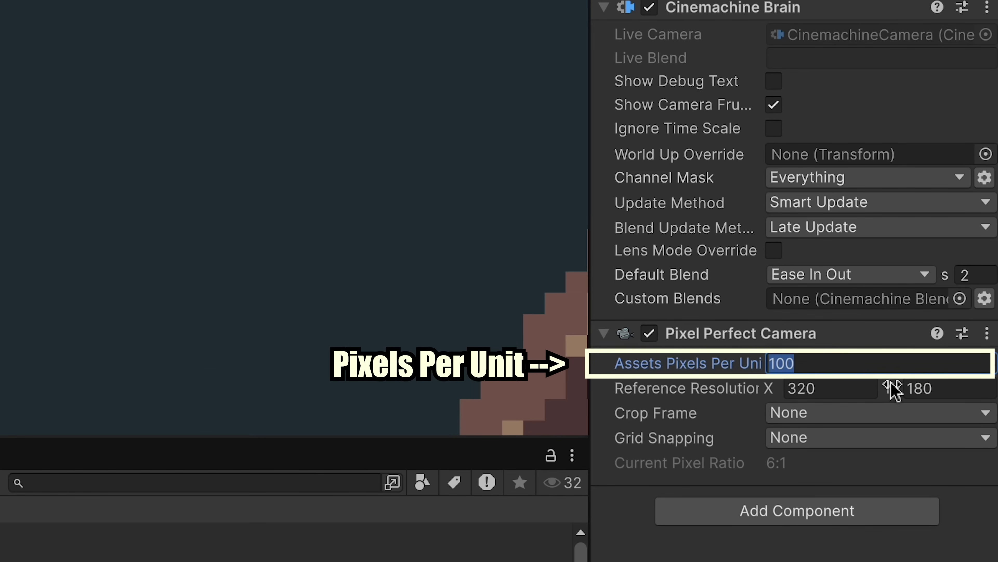
pyautogui.write('16')
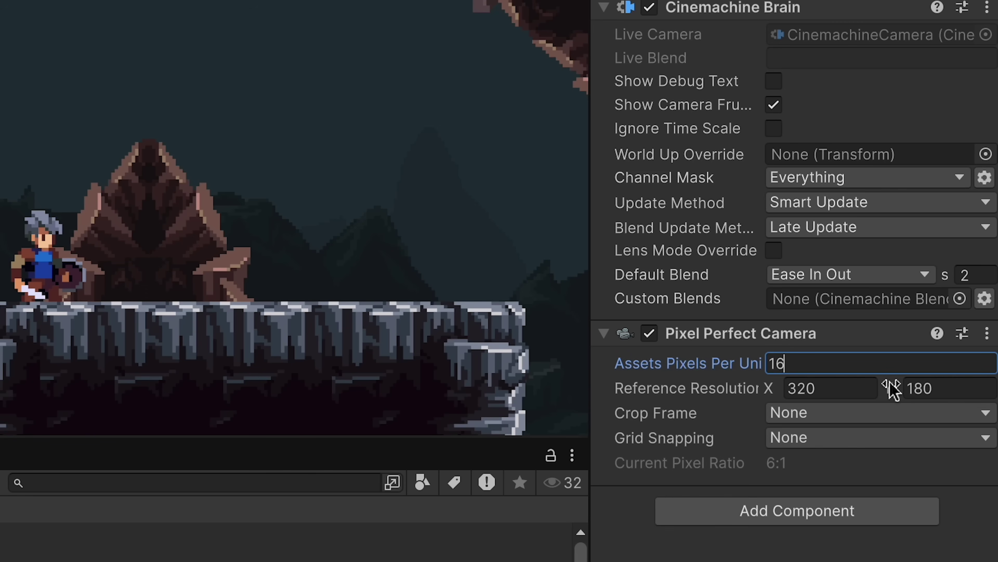
pyautogui.click(824, 391)
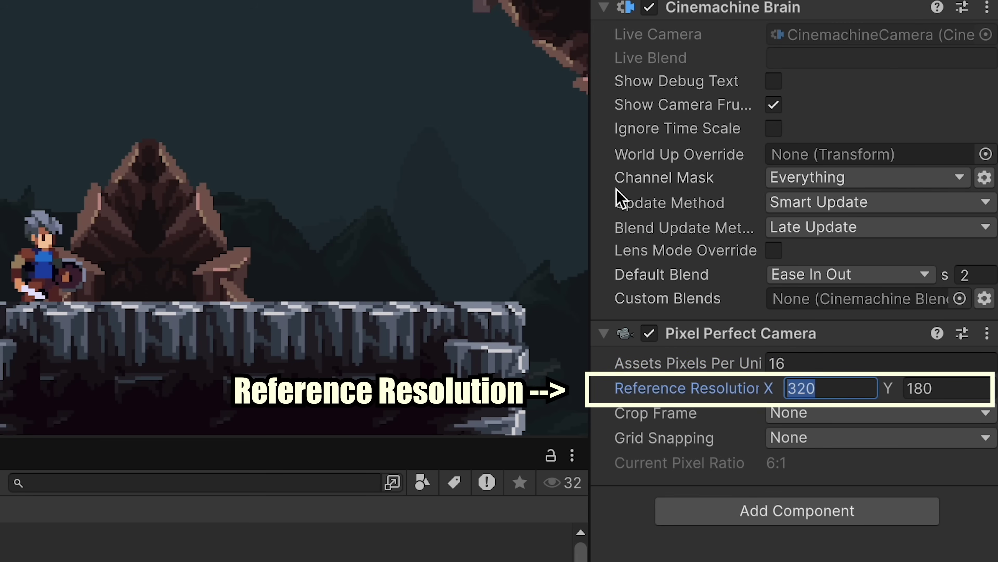
pyautogui.write('1920')
pyautogui.press('Tab')
pyautogui.write('1')
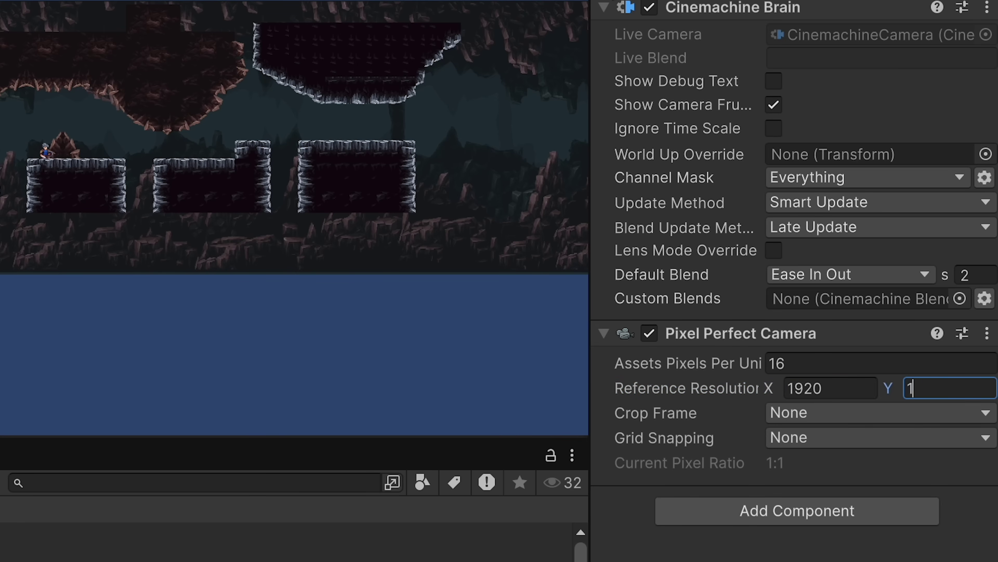
pyautogui.write('080')
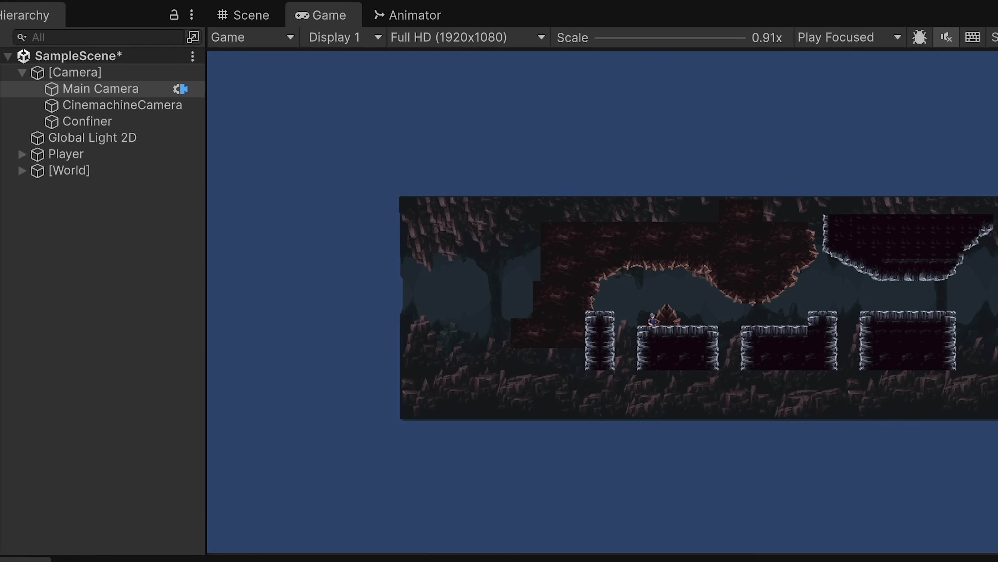
# - Add the Cinemachine Pixel Perfect extension to the CinemachineCamera
pyautogui.click(153, 104)
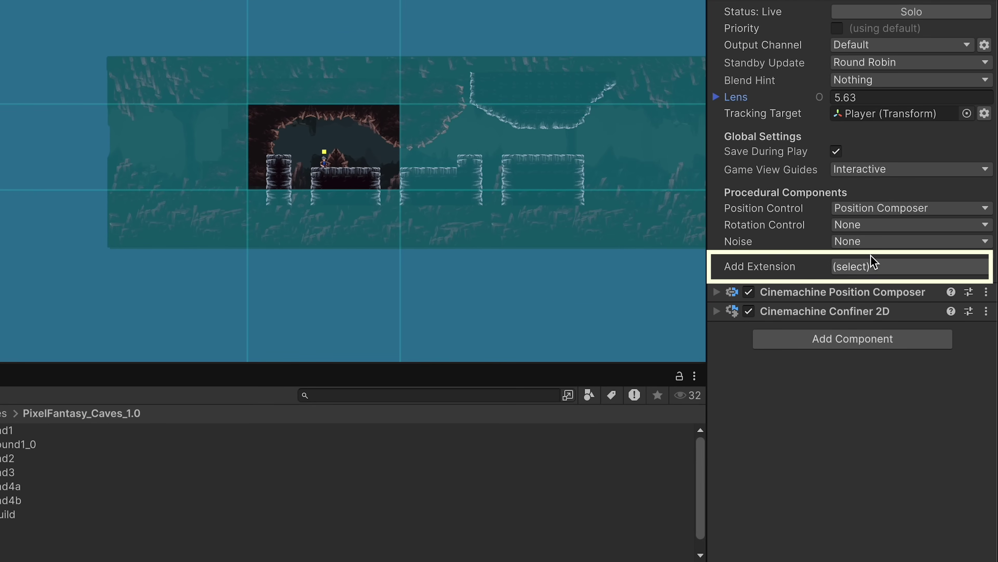
pyautogui.click(869, 263)
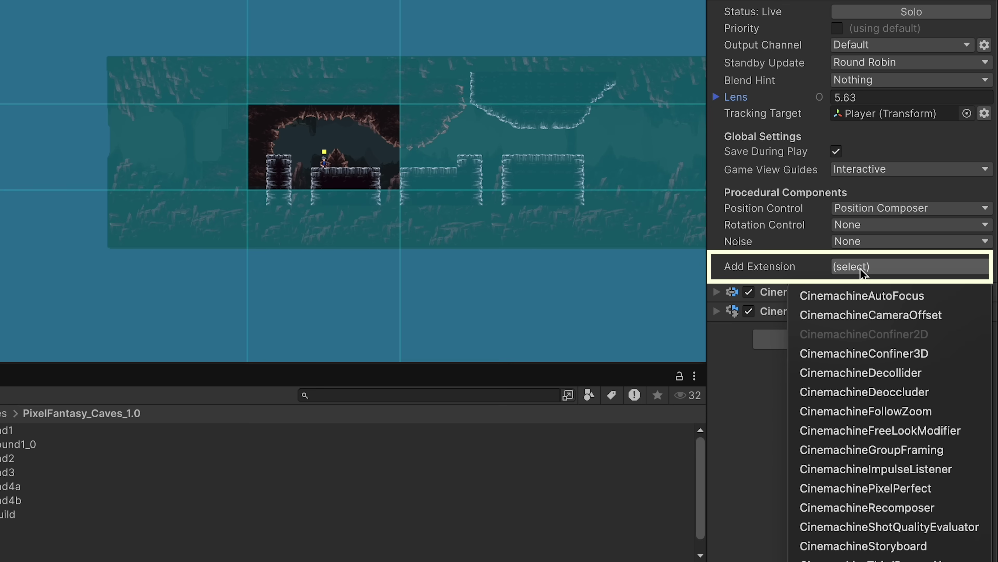
pyautogui.click(871, 488)
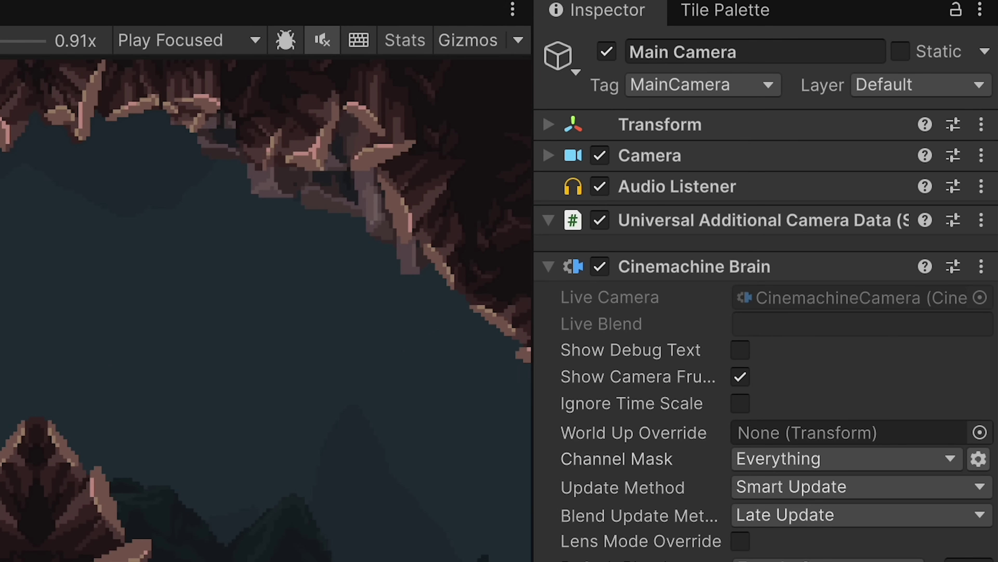
# - Expand Main Camera's Camera component and its Projection settings to see the Pixel Perfect override
pyautogui.click(548, 155)
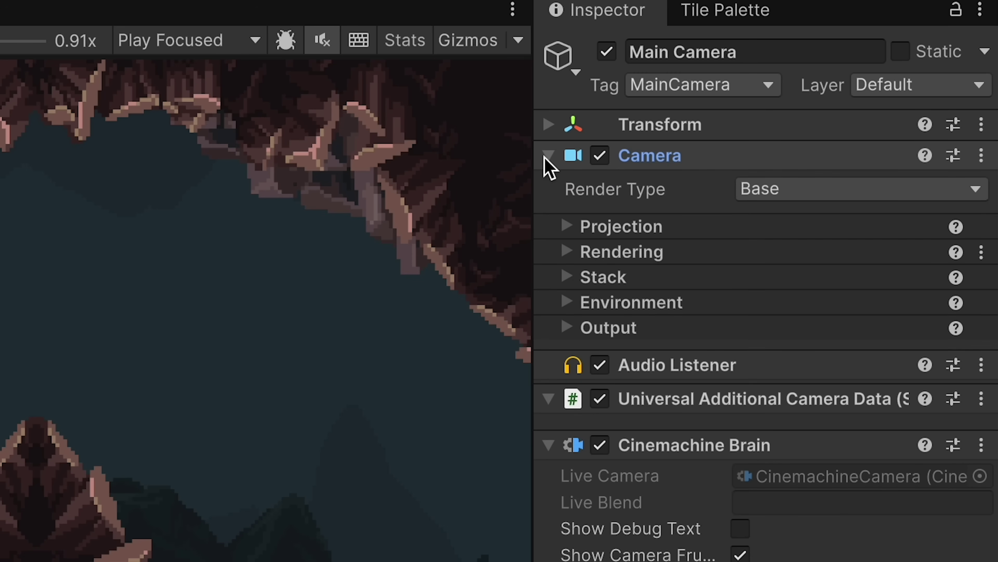
pyautogui.click(563, 227)
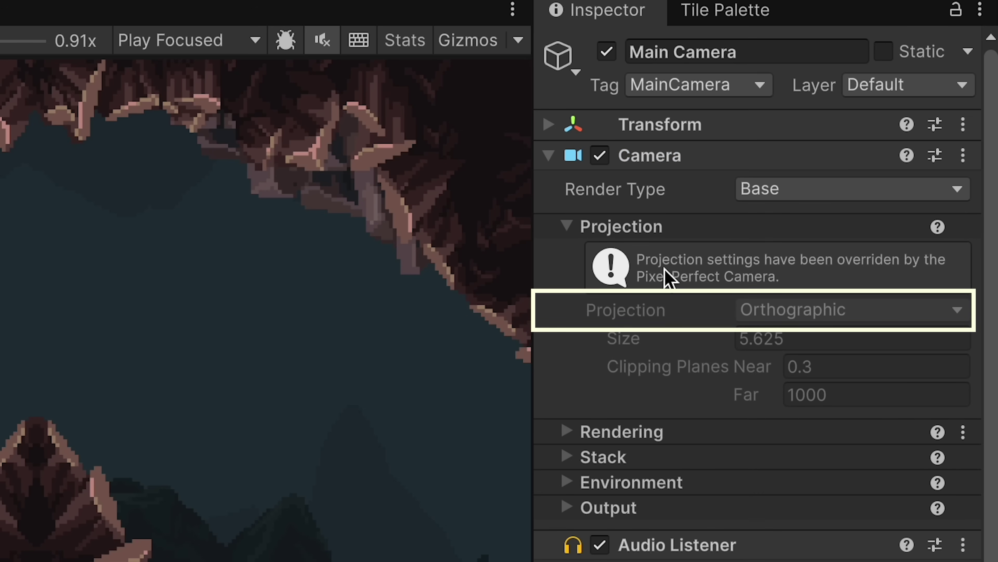